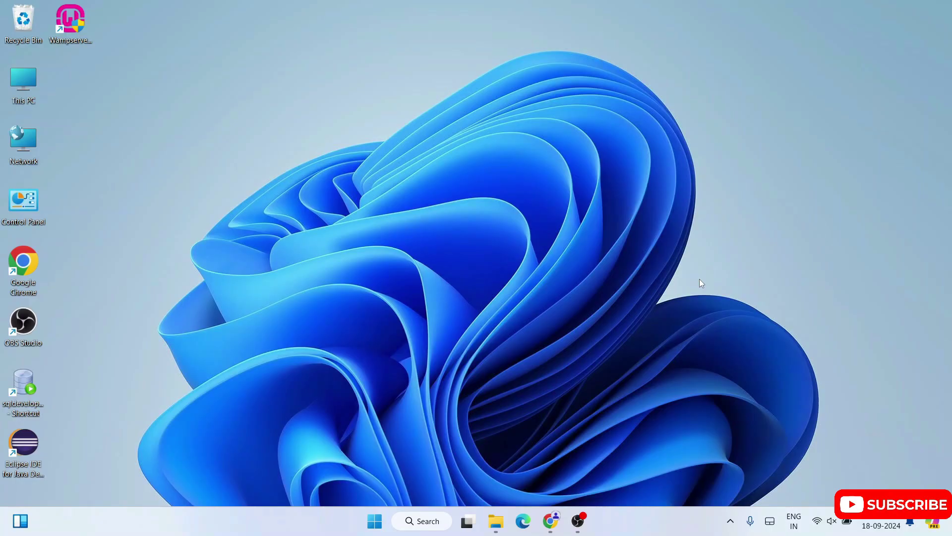
Switch to Google Chrome and start a new address entry in the empty tab.
{"action": "left_click", "coordinate": [550, 521]}
{"action": "scroll", "coordinate": [615, 124], "scroll_direction": "up", "scroll_amount": 1}
{"action": "scroll", "coordinate": [615, 123], "scroll_direction": "up", "scroll_amount": 5}
{"action": "left_click", "coordinate": [647, 11]}
{"action": "left_click", "coordinate": [645, 41]}
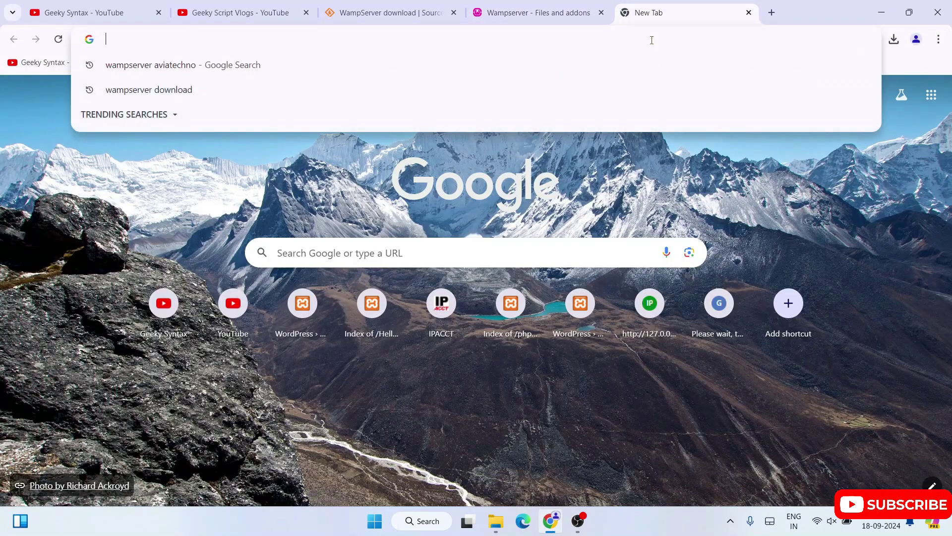
{"action": "type", "text": "ciis"}
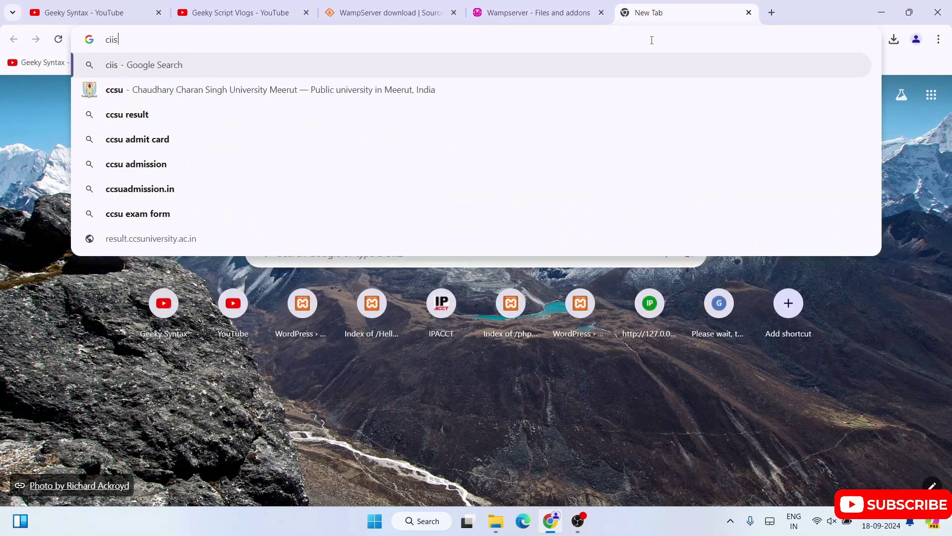
{"action": "key", "text": "BackSpace"}
{"action": "key", "text": "BackSpace"}
{"action": "key", "text": "BackSpace"}
{"action": "key", "text": "BackSpace"}
{"action": "type", "text": "vo"}
{"action": "key", "text": "BackSpace"}
{"action": "key", "text": "BackSpace"}
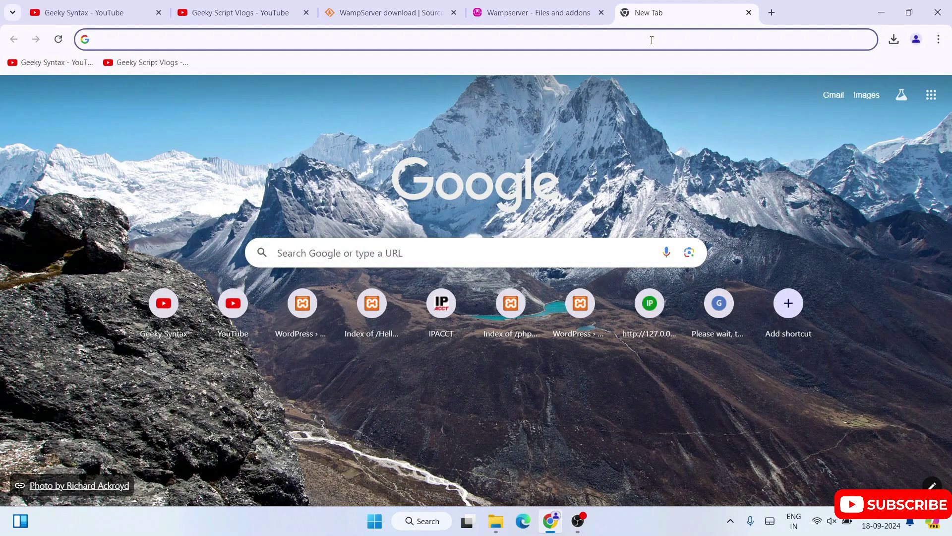
Search the web for "visual studio code" using the suggested query.
{"action": "type", "text": "visua;"}
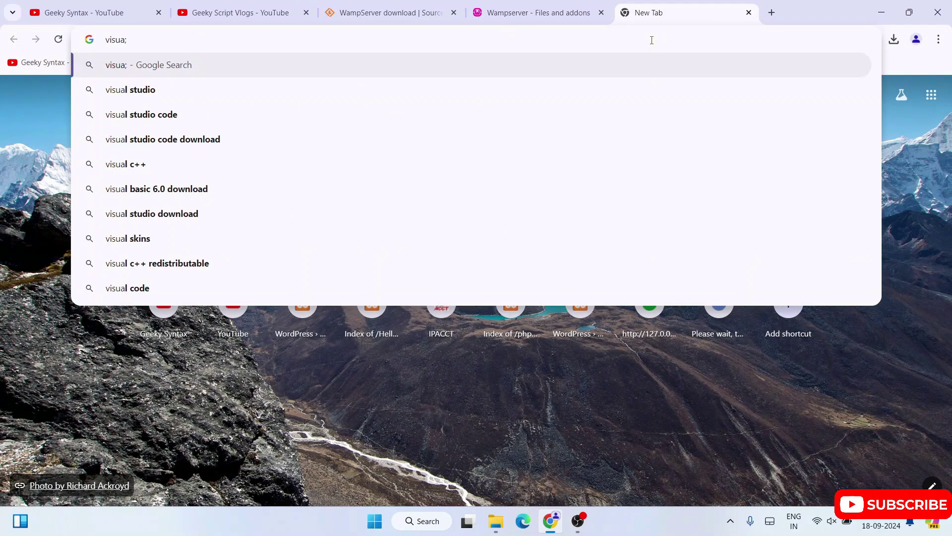
{"action": "key", "text": "Down"}
{"action": "key", "text": "Down"}
{"action": "key", "text": "Return"}
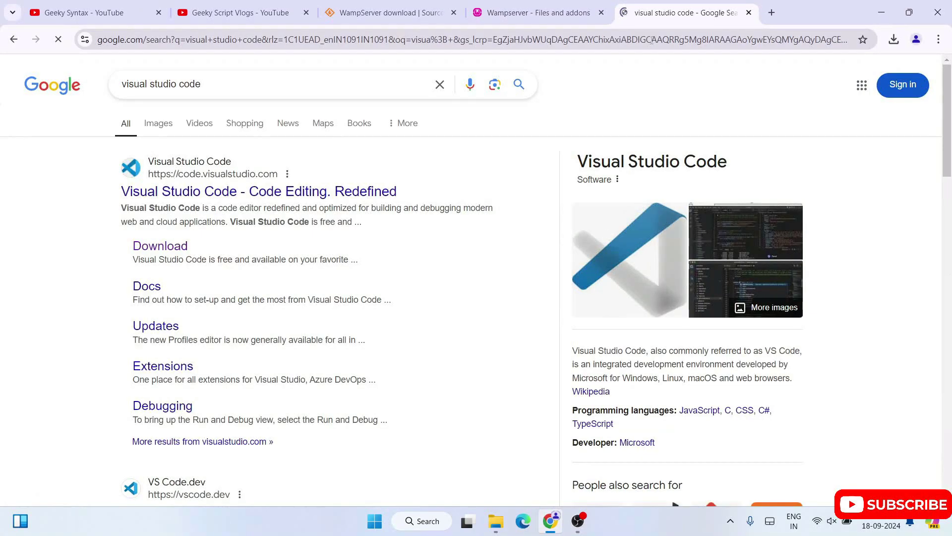
Download the Windows installer from the official Visual Studio Code site and check it in the recent downloads.
{"action": "left_click", "coordinate": [213, 195]}
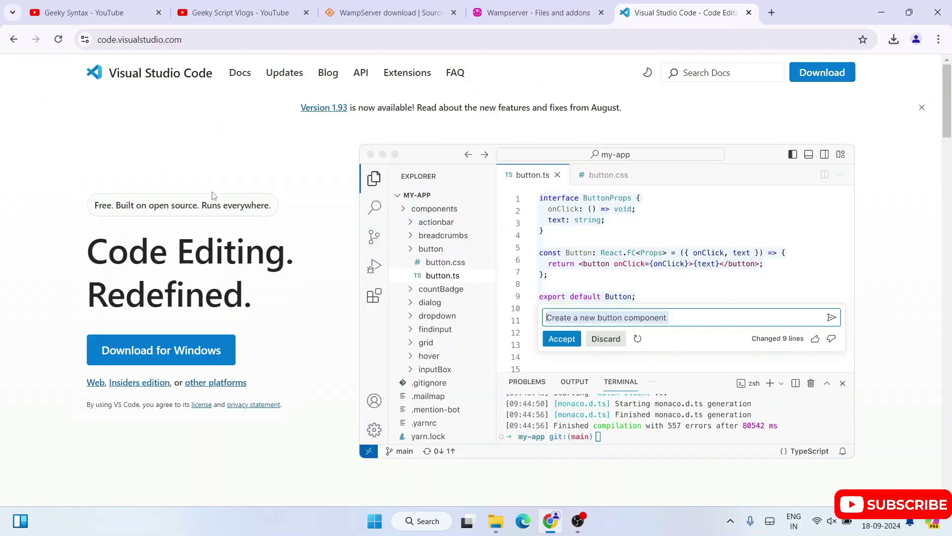
{"action": "left_click", "coordinate": [142, 355]}
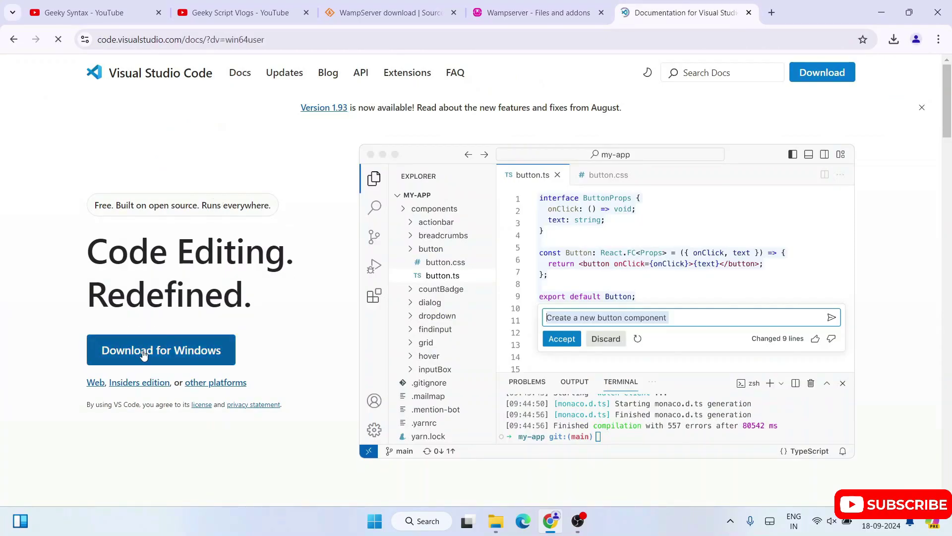
{"action": "left_click", "coordinate": [899, 42]}
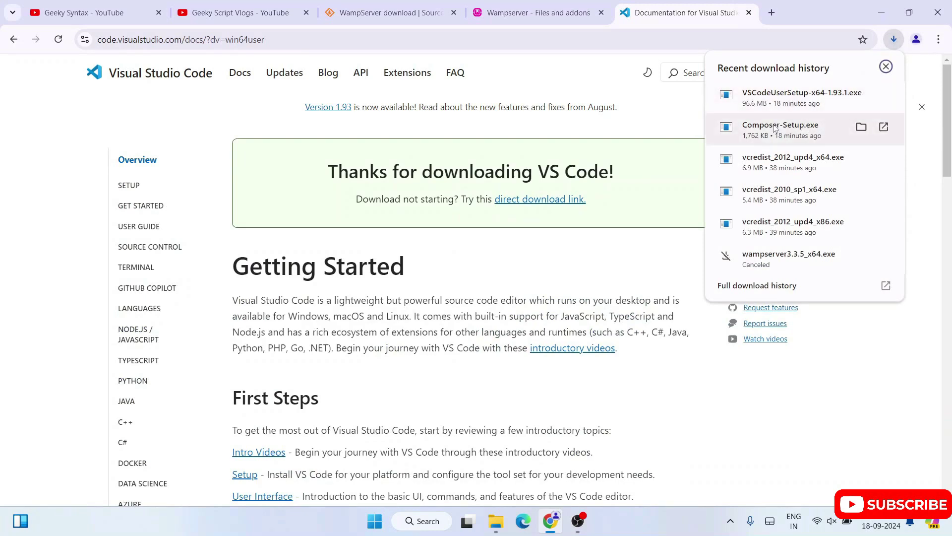
Search for "composer download" in a new tab and open the getcomposer.org download page.
{"action": "left_click", "coordinate": [774, 13]}
{"action": "type", "text": "co"}
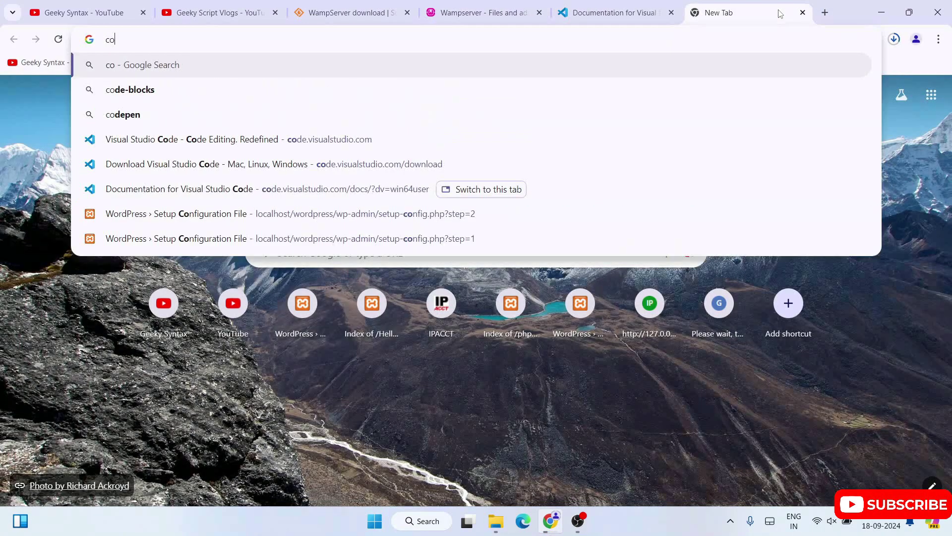
{"action": "type", "text": "mpo"}
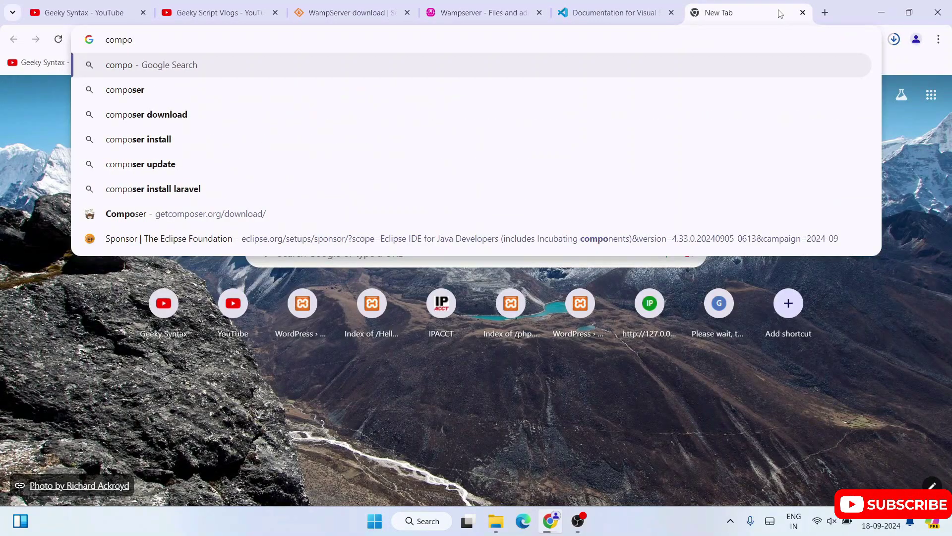
{"action": "key", "text": "Down"}
{"action": "key", "text": "Down"}
{"action": "key", "text": "Return"}
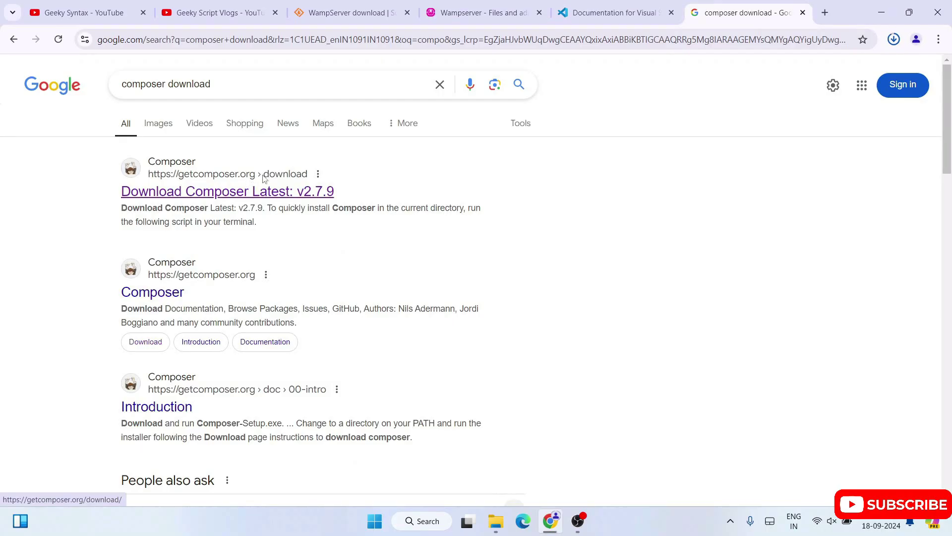
{"action": "left_click", "coordinate": [229, 194]}
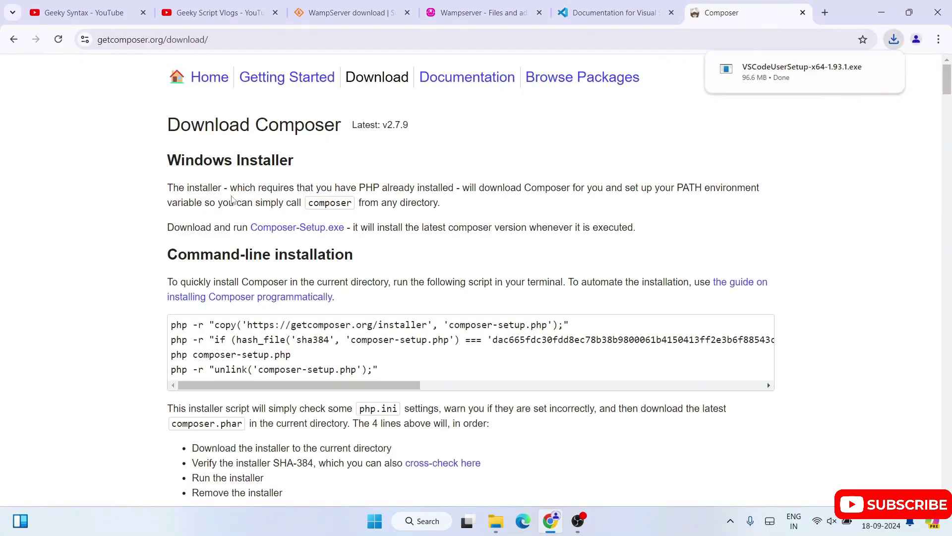
Review the web addresses of the Composer and Visual Studio Code download pages.
{"action": "left_click", "coordinate": [208, 41]}
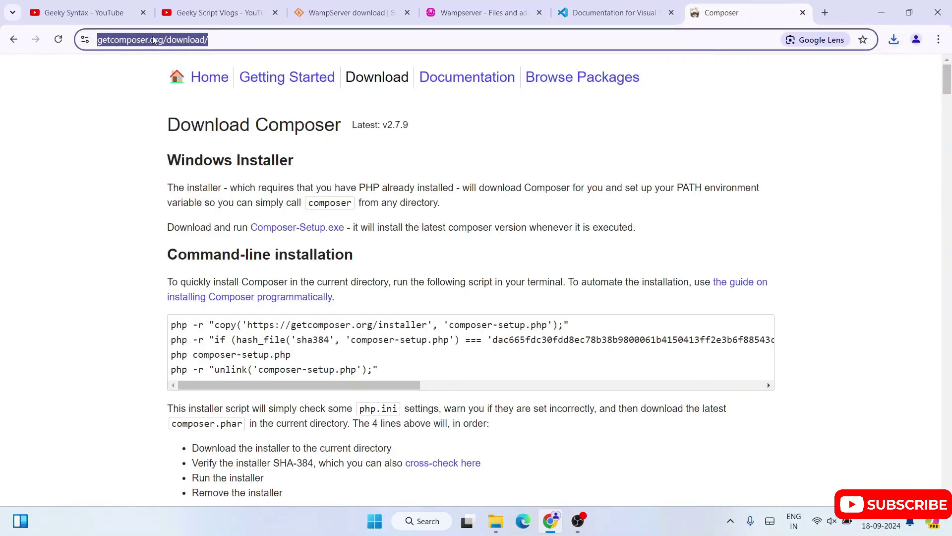
{"action": "left_click", "coordinate": [615, 13]}
{"action": "left_click", "coordinate": [231, 40]}
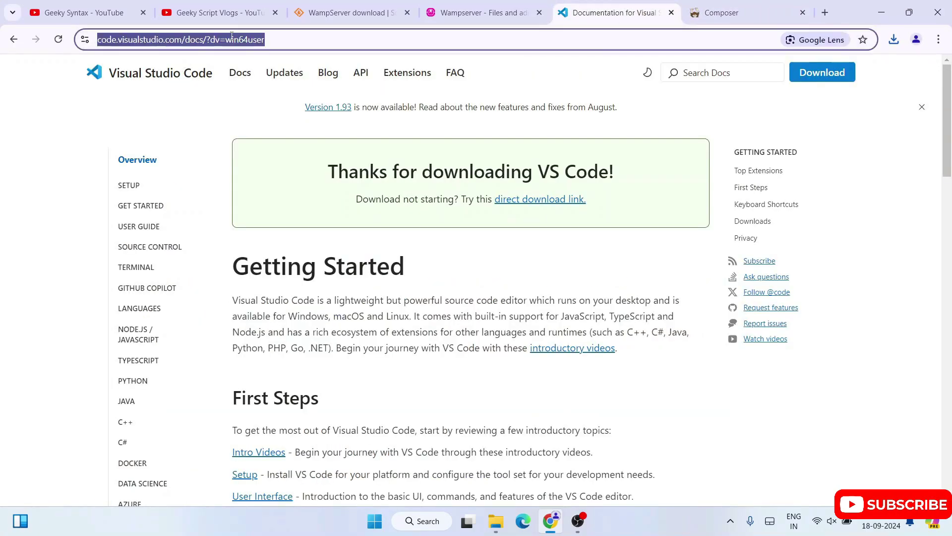
{"action": "left_click", "coordinate": [725, 16]}
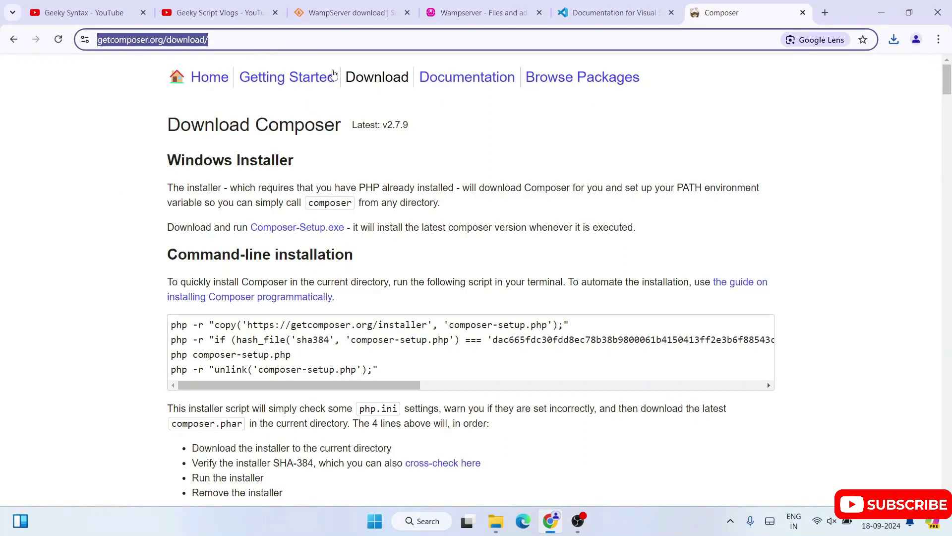
Download Composer-Setup.exe from the Windows Installer section and check it in the recent downloads.
{"action": "left_click", "coordinate": [486, 166]}
{"action": "left_click", "coordinate": [285, 227]}
{"action": "left_click_drag", "start_coordinate": [247, 226], "coordinate": [351, 238]}
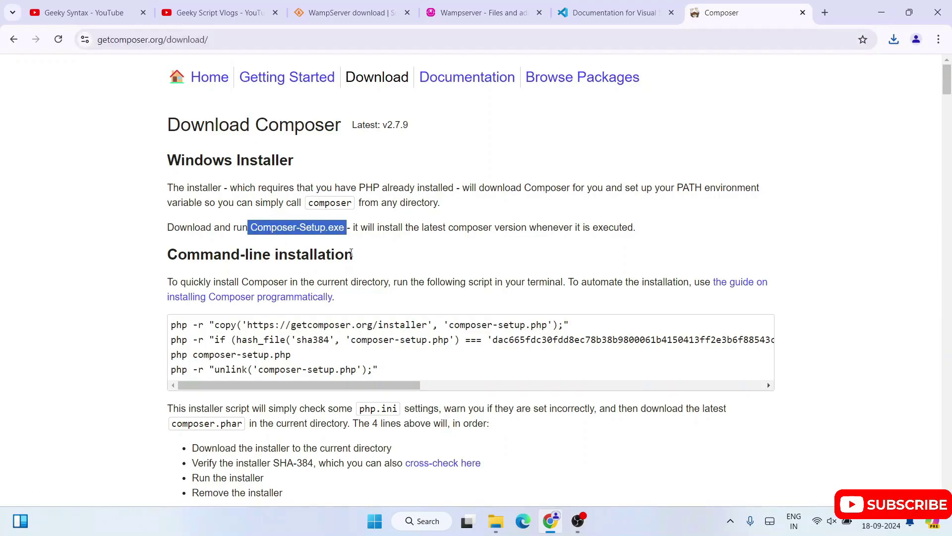
{"action": "left_click", "coordinate": [264, 234]}
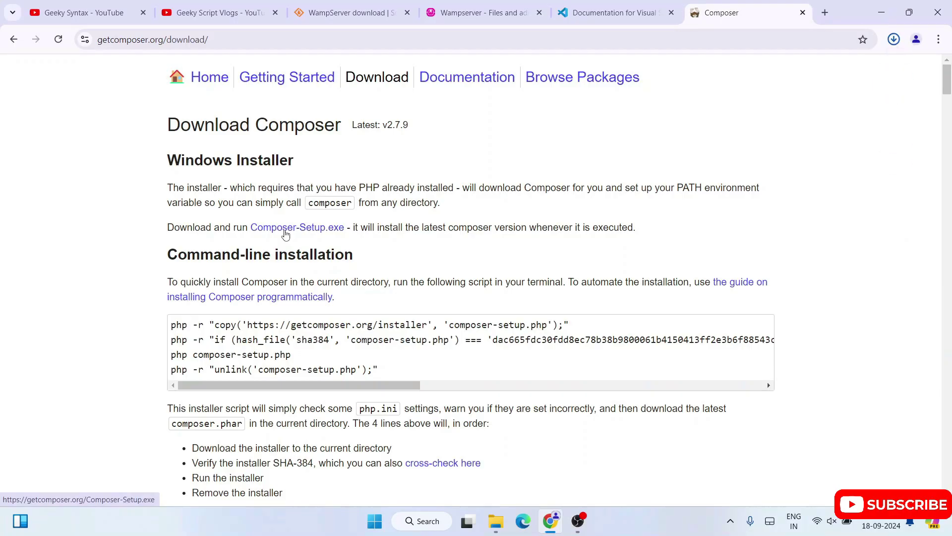
{"action": "left_click", "coordinate": [894, 38]}
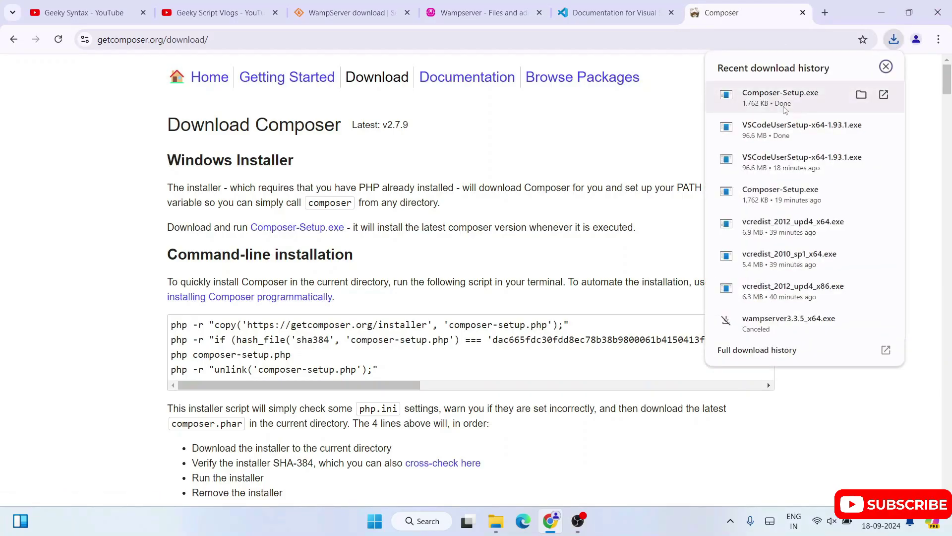
{"action": "left_click", "coordinate": [640, 123]}
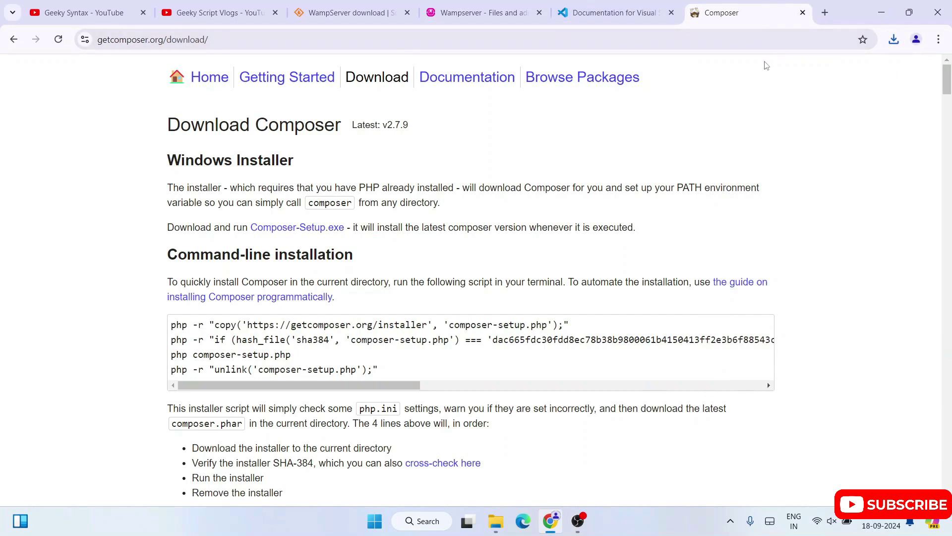
Review the WampServer download page on SourceForge and the Wampserver files and addons page.
{"action": "left_click", "coordinate": [333, 15]}
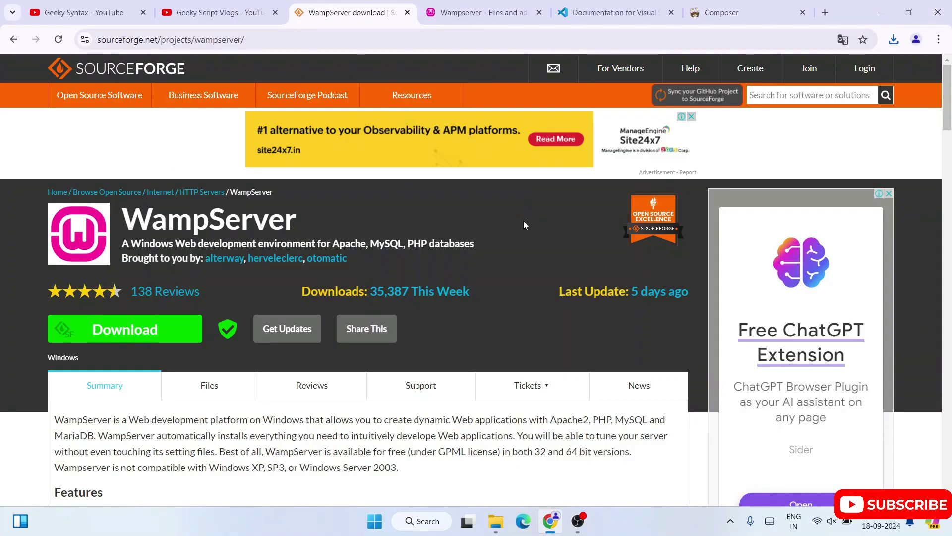
{"action": "left_click", "coordinate": [488, 15]}
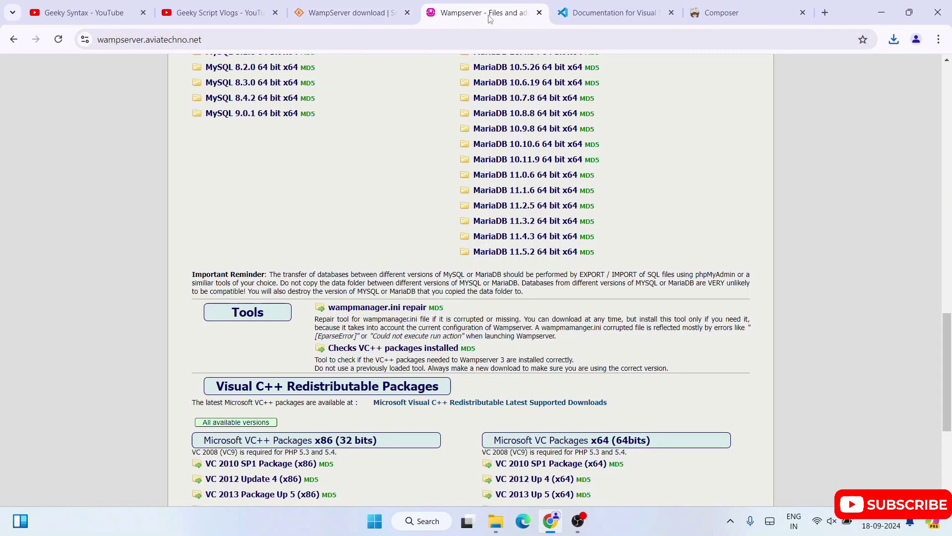
{"action": "left_click", "coordinate": [378, 20]}
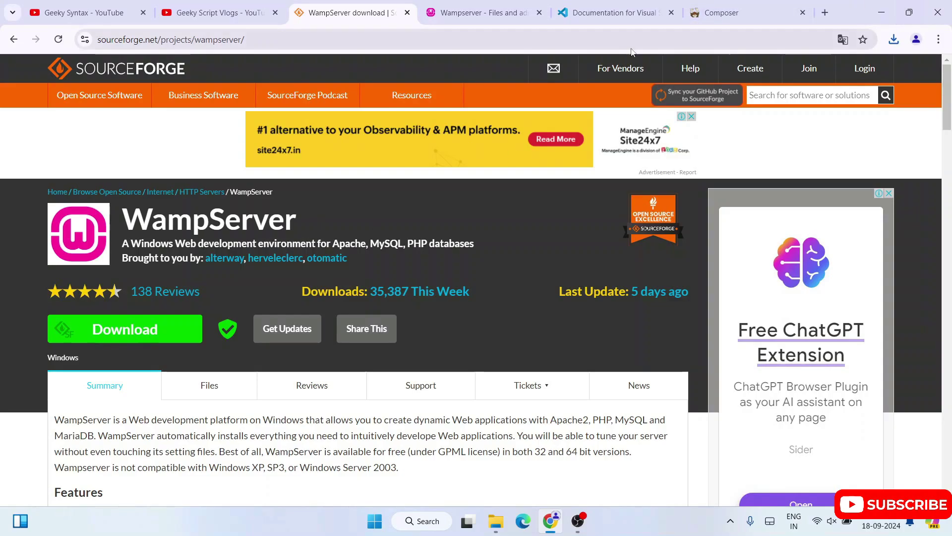
Minimize the browser and run VSCodeUserSetup-x64-1.93.1.exe from the files folder in File Explorer.
{"action": "left_click", "coordinate": [888, 11]}
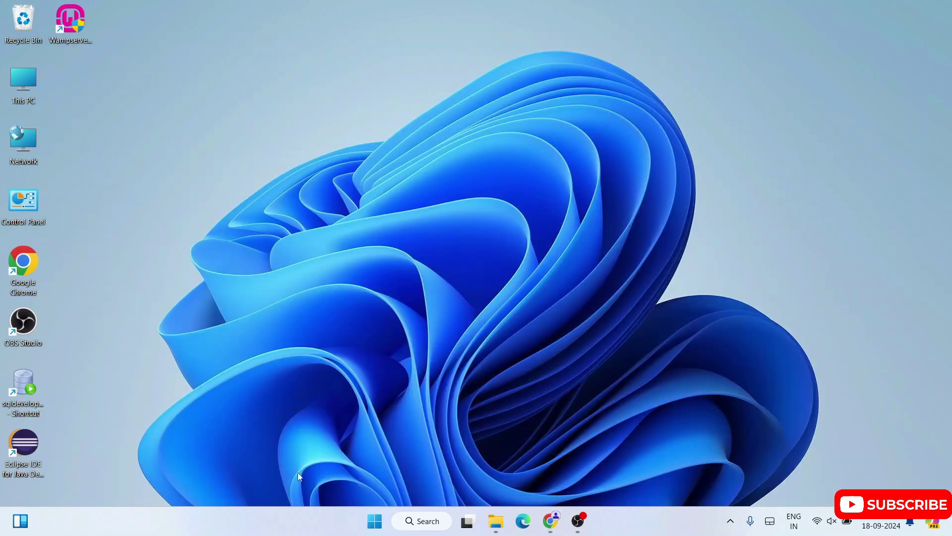
{"action": "left_click", "coordinate": [496, 520]}
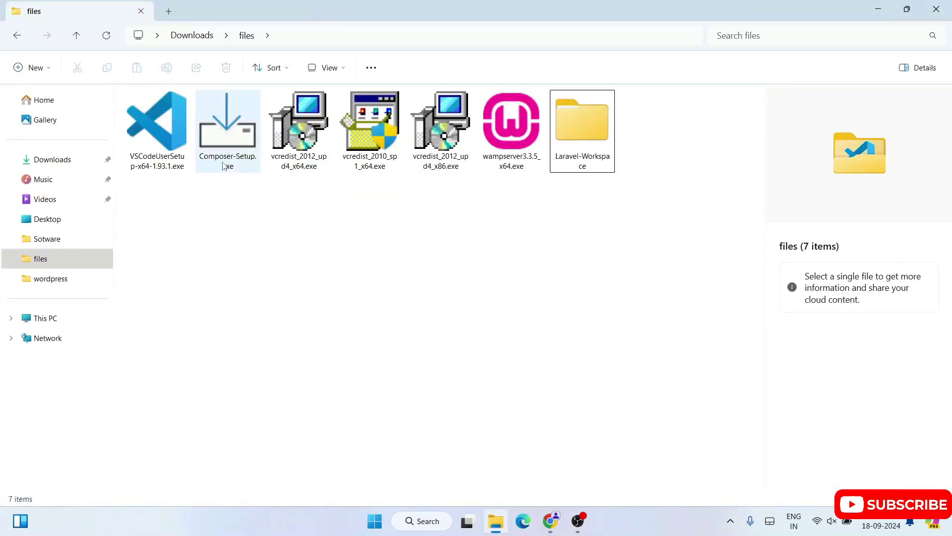
{"action": "left_click", "coordinate": [166, 126]}
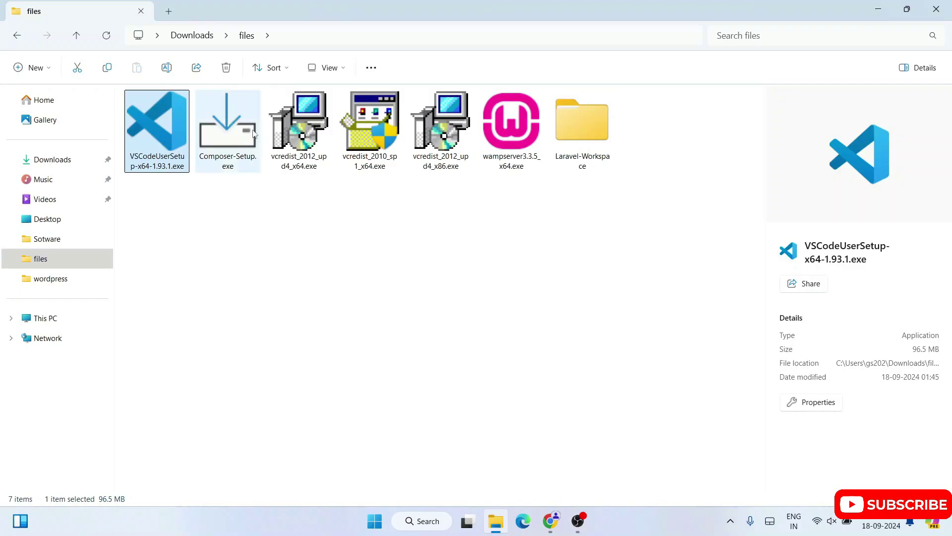
{"action": "left_click", "coordinate": [239, 136]}
{"action": "double_click", "coordinate": [157, 124]}
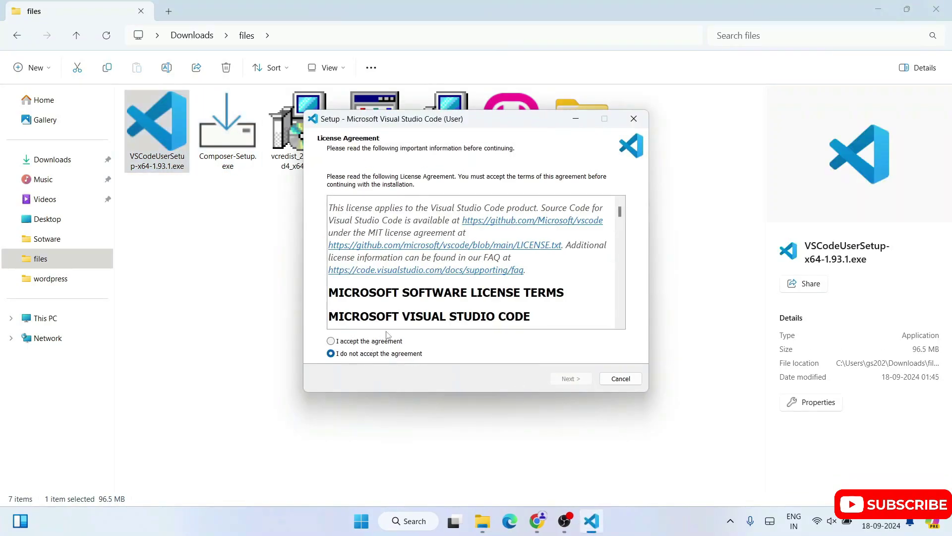
Accept the Visual Studio Code license agreement and keep the default destination and Start Menu folder.
{"action": "left_click", "coordinate": [380, 341]}
{"action": "left_click", "coordinate": [566, 379]}
{"action": "left_click", "coordinate": [565, 379]}
{"action": "left_click", "coordinate": [566, 379]}
Install Visual Studio Code with a desktop icon and both "Open with Code" context menu actions, launching it when setup finishes.
{"action": "left_click", "coordinate": [359, 216]}
{"action": "left_click", "coordinate": [360, 246]}
{"action": "left_click", "coordinate": [360, 258]}
{"action": "left_click", "coordinate": [565, 380]}
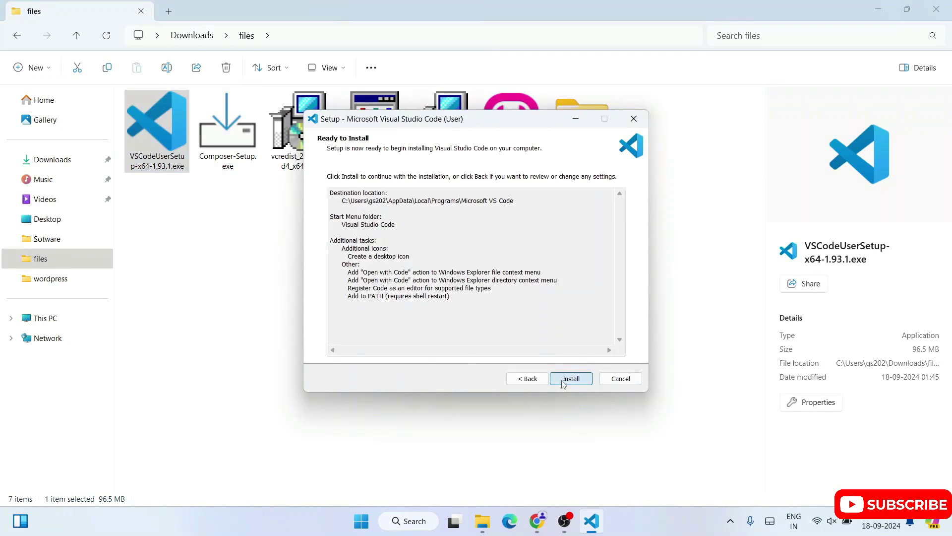
{"action": "left_click", "coordinate": [564, 382]}
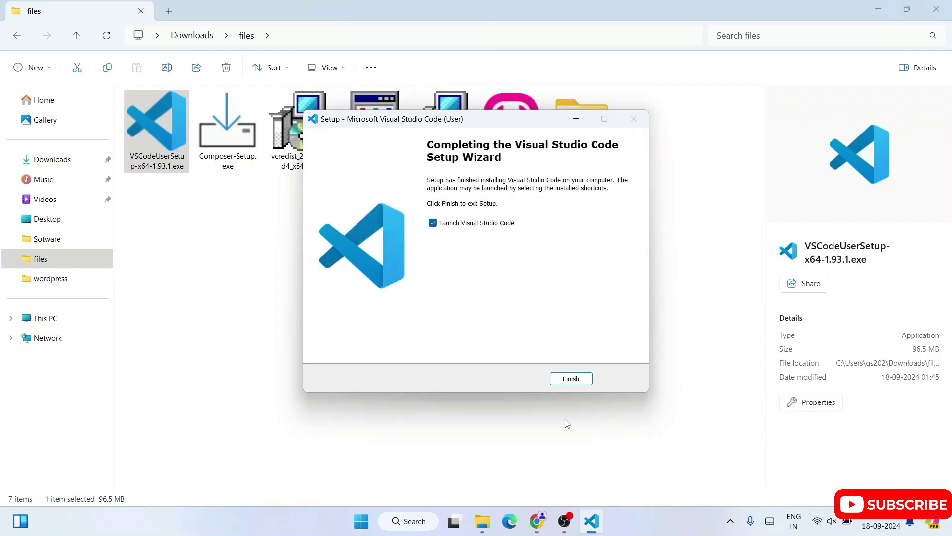
{"action": "left_click", "coordinate": [573, 378]}
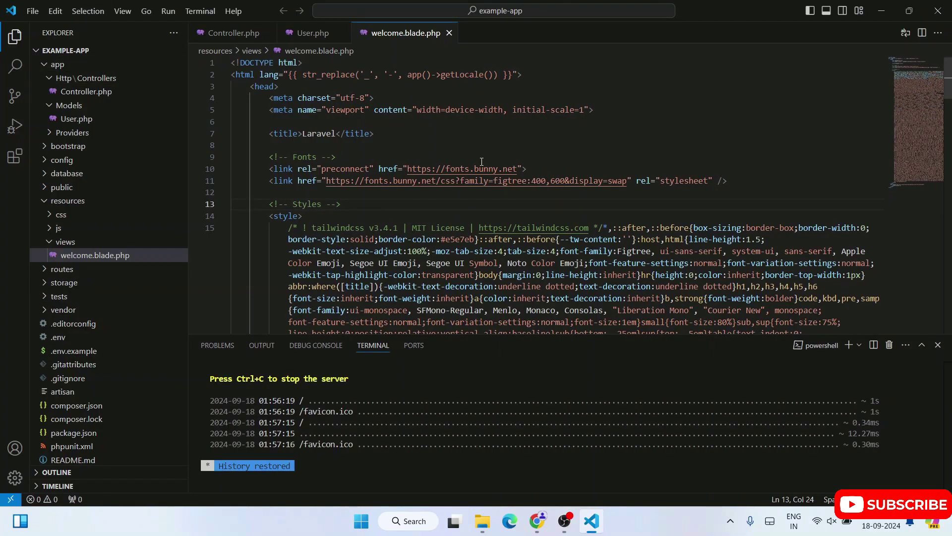
Close the Visual Studio Code window showing the example-app project.
{"action": "left_click_drag", "start_coordinate": [709, 86], "coordinate": [873, 275]}
{"action": "left_click", "coordinate": [708, 92]}
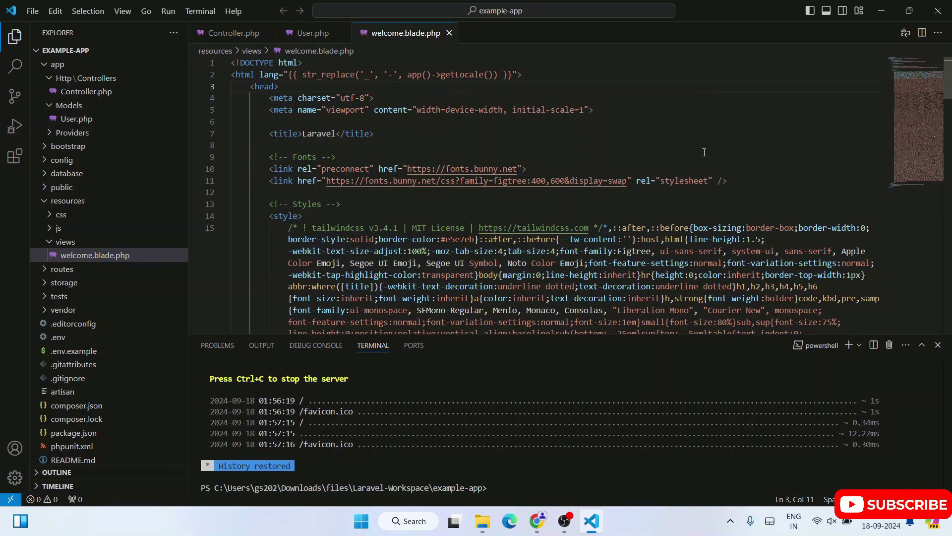
{"action": "left_click_drag", "start_coordinate": [708, 86], "coordinate": [714, 275]}
{"action": "left_click", "coordinate": [715, 274]}
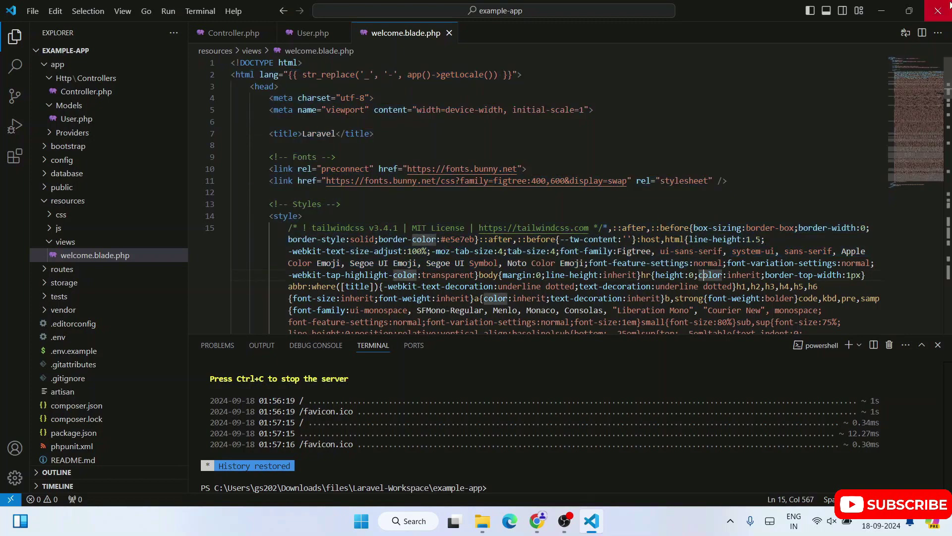
{"action": "left_click", "coordinate": [943, 12]}
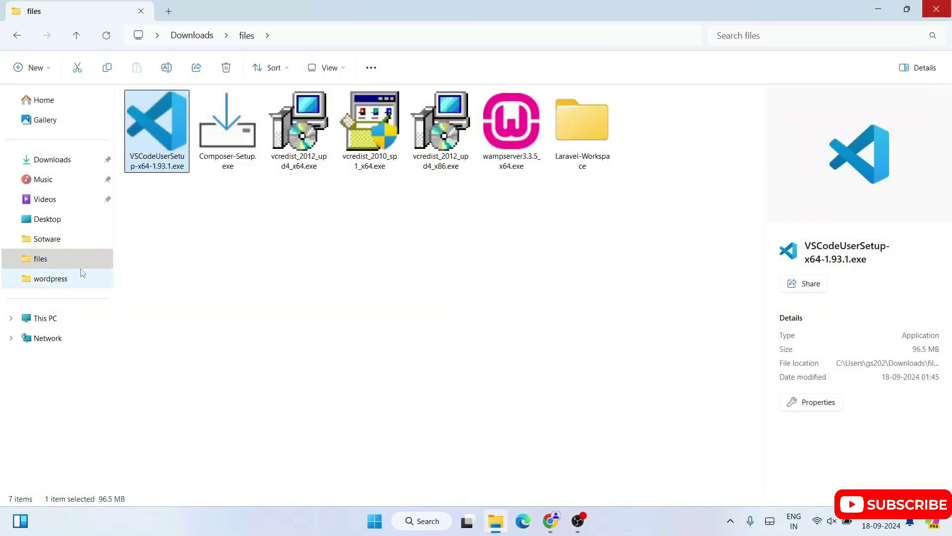
Browse to the php folder inside xampp on drive C and view its full path.
{"action": "left_click", "coordinate": [235, 155]}
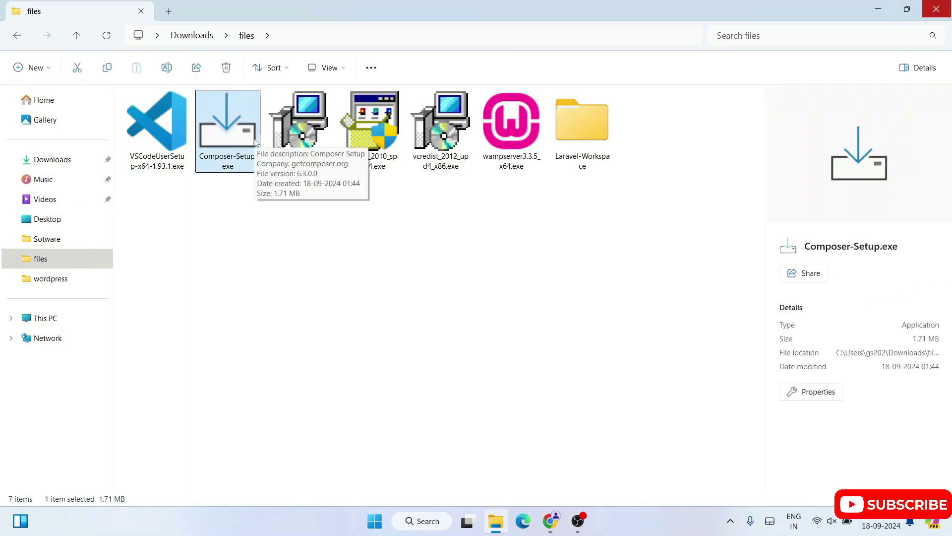
{"action": "left_click", "coordinate": [53, 319]}
{"action": "double_click", "coordinate": [222, 133]}
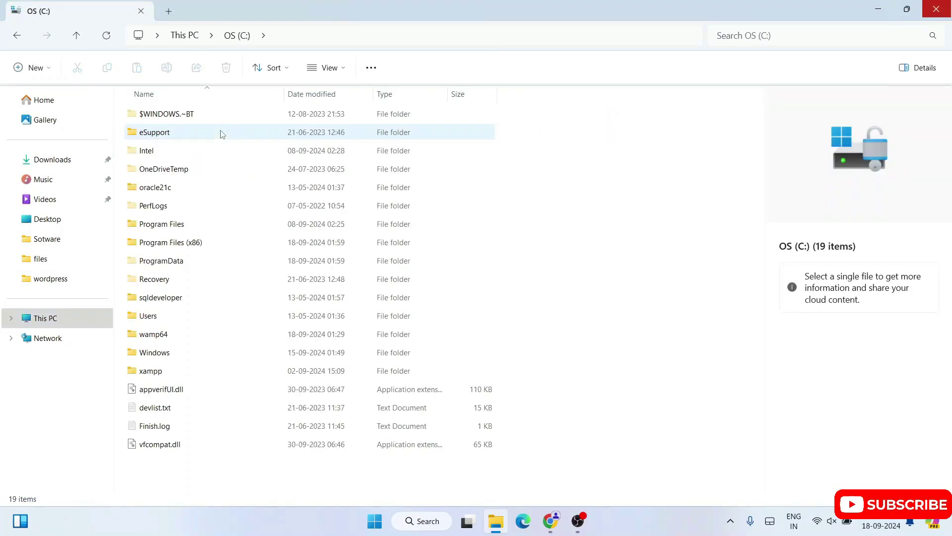
{"action": "left_click", "coordinate": [155, 377]}
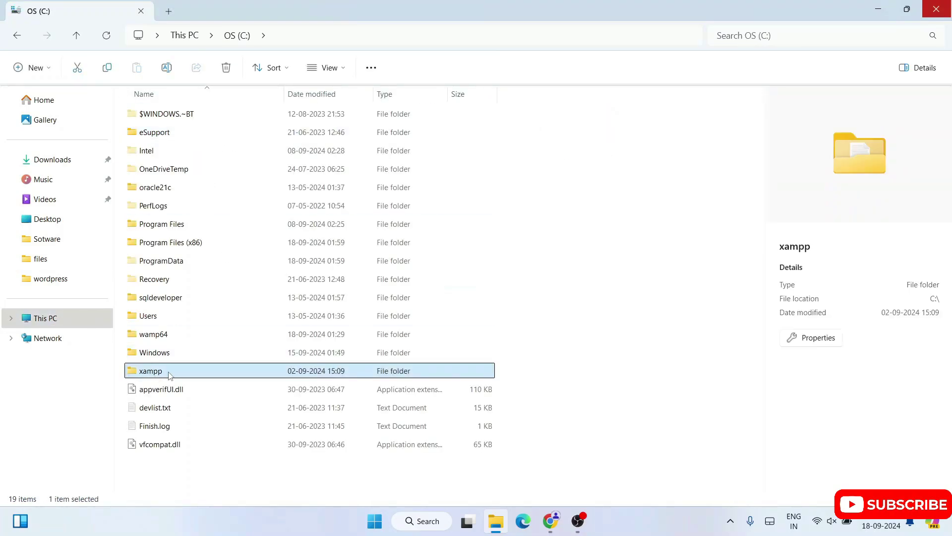
{"action": "left_click", "coordinate": [170, 342]}
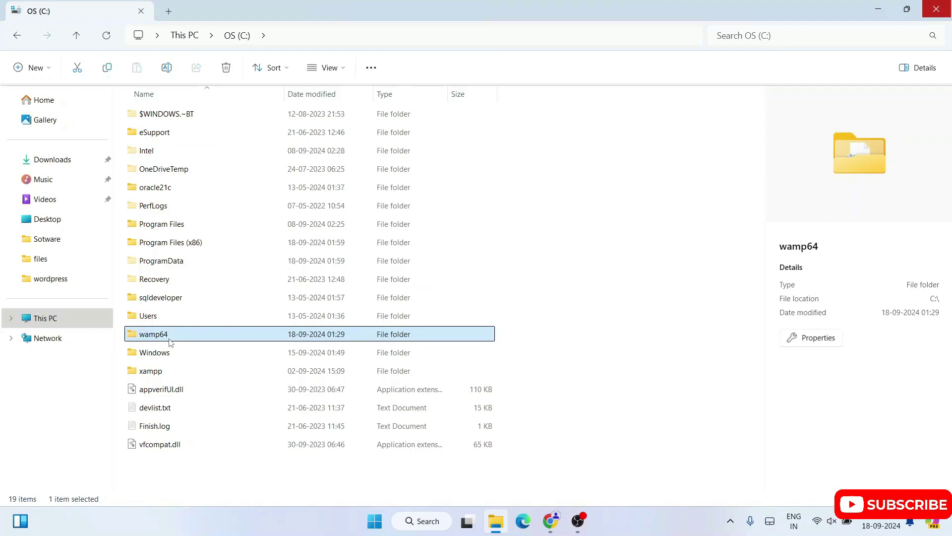
{"action": "double_click", "coordinate": [151, 371]}
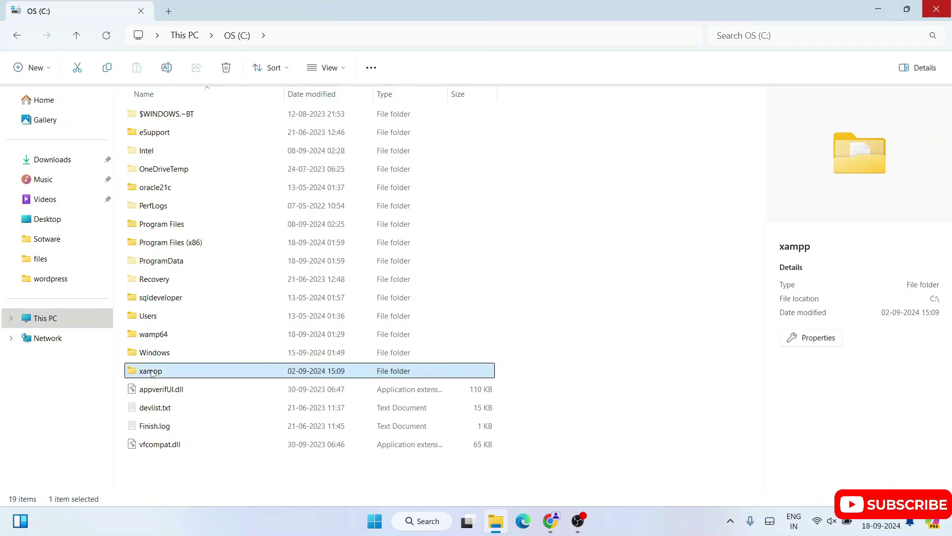
{"action": "left_click", "coordinate": [147, 391]}
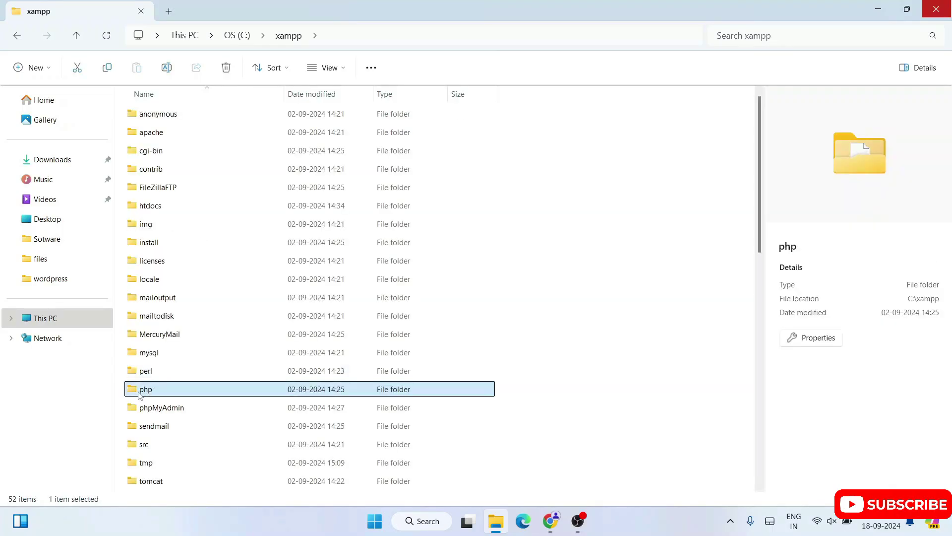
{"action": "double_click", "coordinate": [160, 393]}
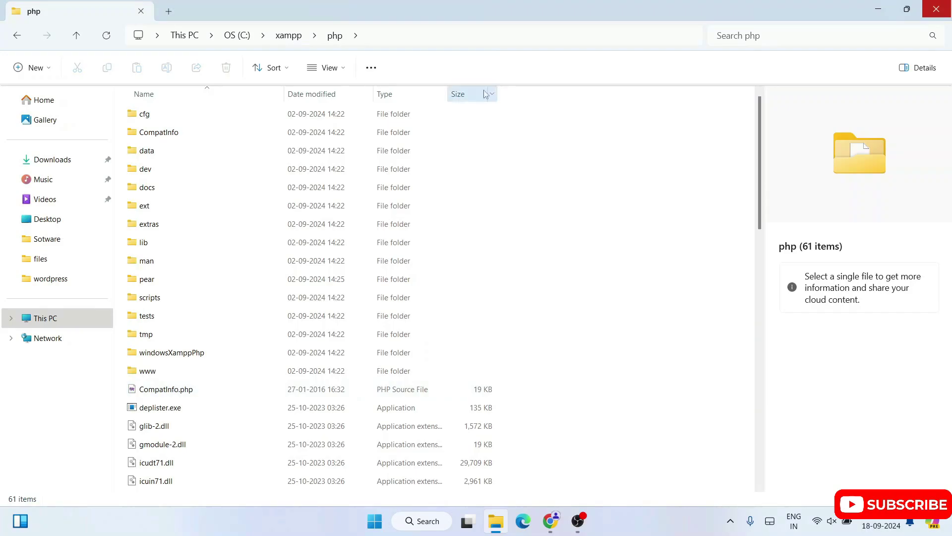
{"action": "left_click", "coordinate": [419, 38]}
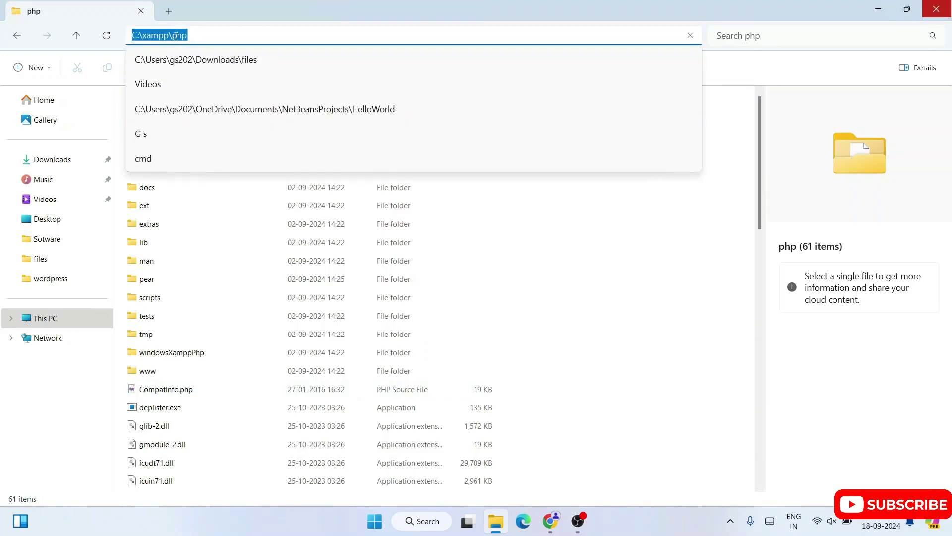
{"action": "left_click", "coordinate": [218, 20]}
Browse from drive C to wamp64\bin\php\php8.3.6 and view the full path of that PHP version's folder.
{"action": "left_click", "coordinate": [236, 35]}
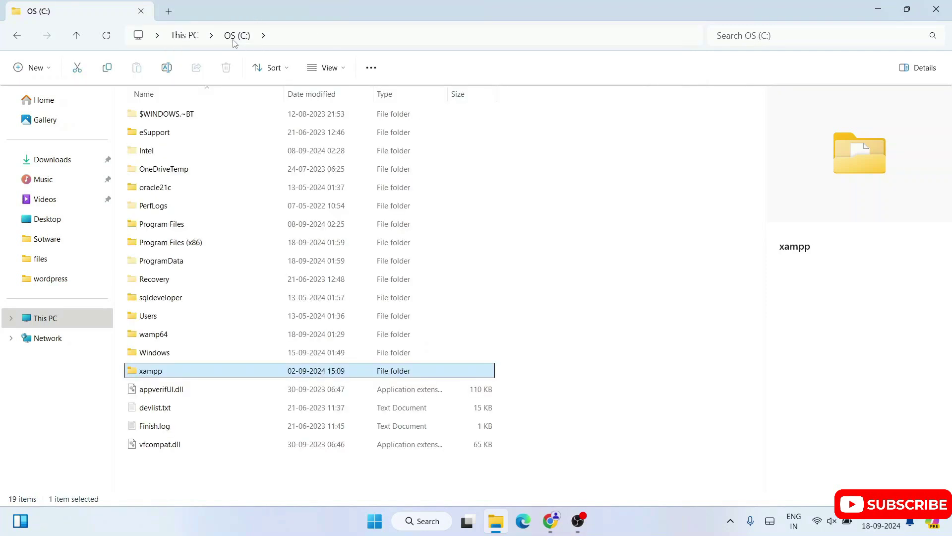
{"action": "double_click", "coordinate": [156, 338]}
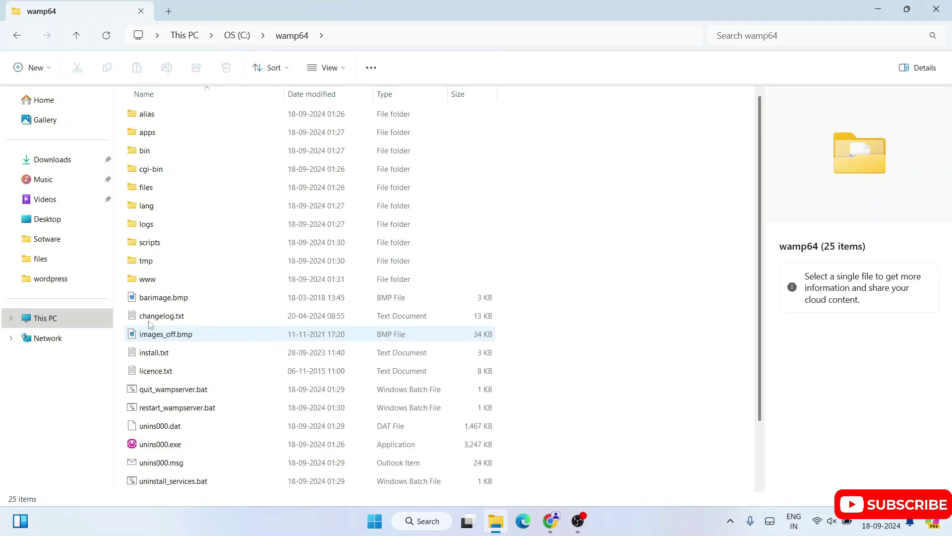
{"action": "double_click", "coordinate": [144, 153]}
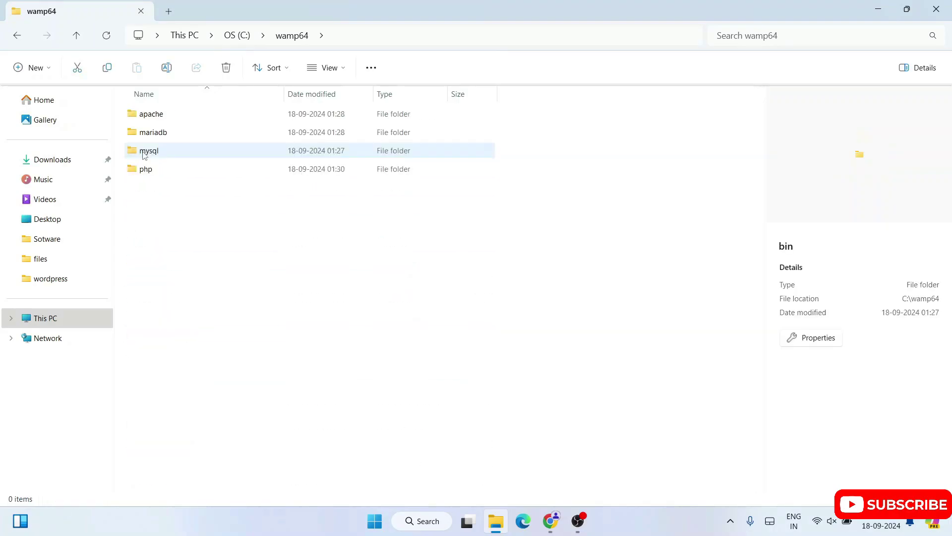
{"action": "left_click", "coordinate": [177, 172]}
{"action": "double_click", "coordinate": [178, 171]}
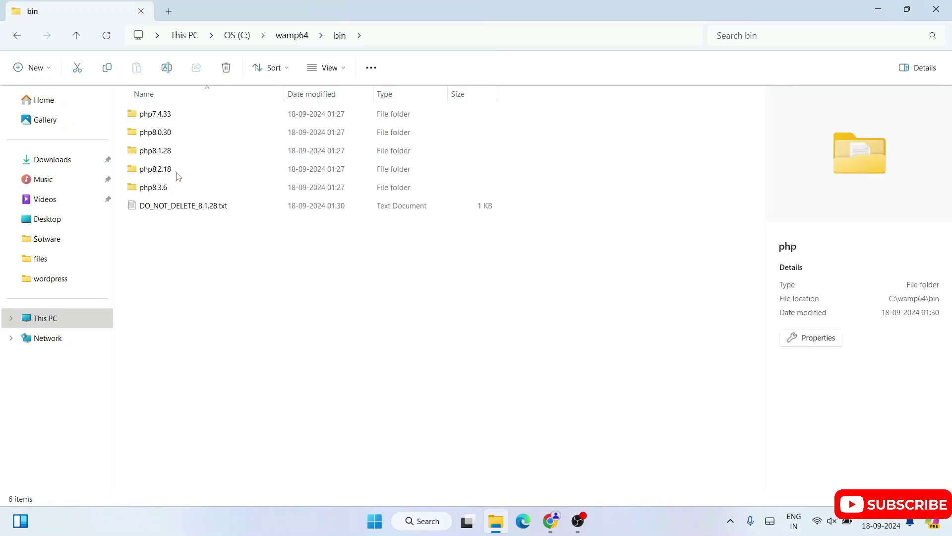
{"action": "left_click", "coordinate": [177, 189]}
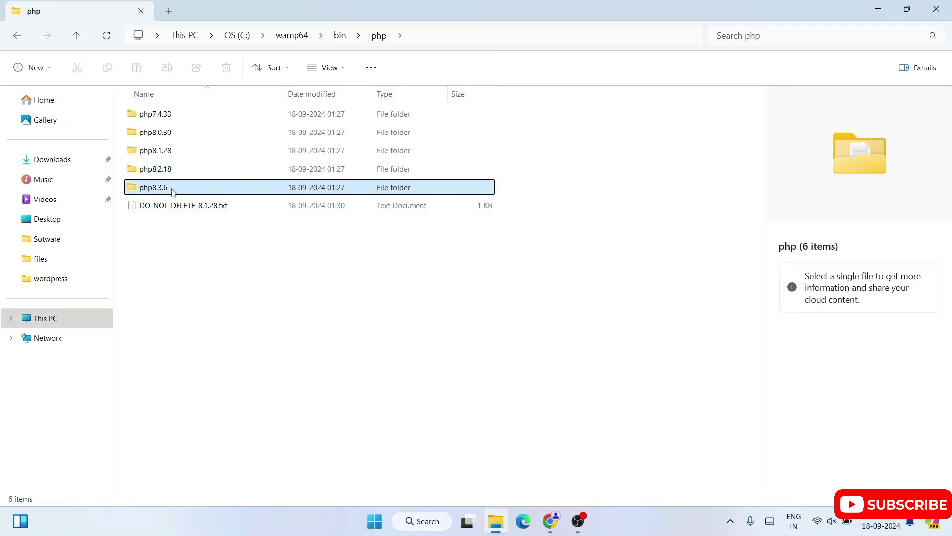
{"action": "left_click", "coordinate": [213, 187]}
{"action": "left_click", "coordinate": [215, 187]}
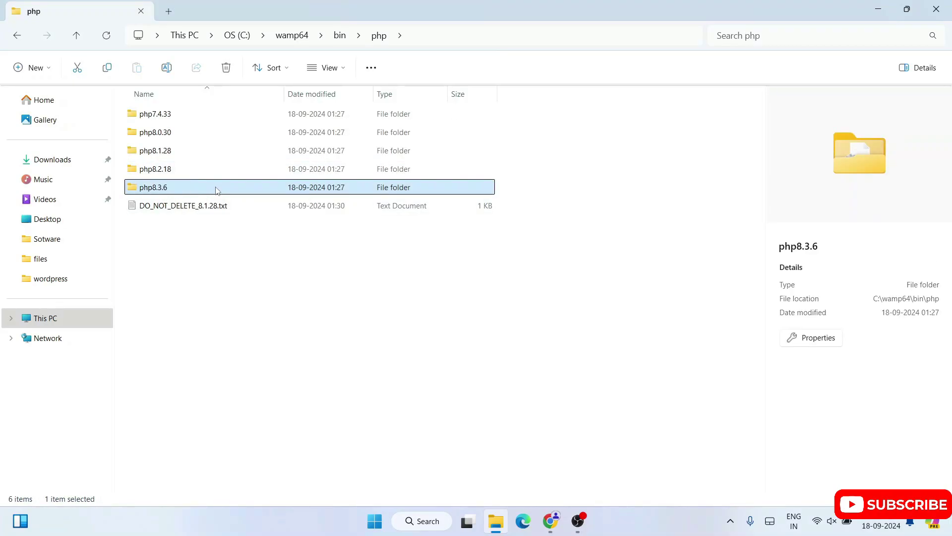
{"action": "double_click", "coordinate": [186, 189]}
{"action": "left_click", "coordinate": [505, 39]}
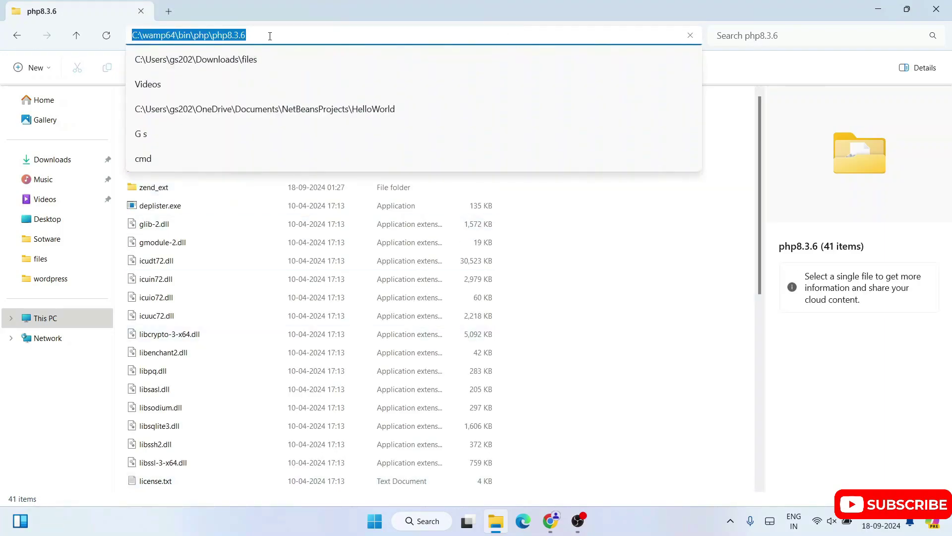
{"action": "left_click", "coordinate": [507, 14]}
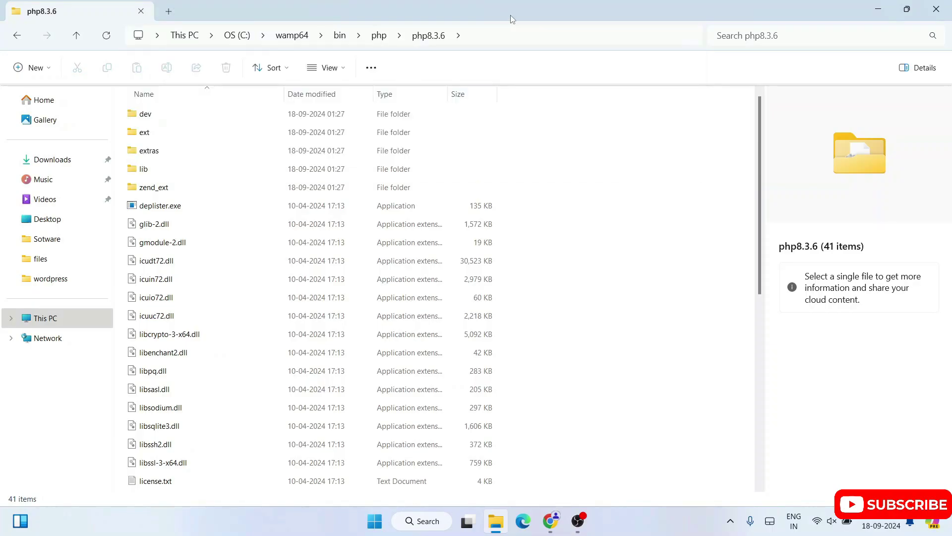
Run Composer-Setup.exe from the files folder in install mode for all users, leaving developer mode off.
{"action": "left_click", "coordinate": [40, 260]}
{"action": "left_click", "coordinate": [240, 163]}
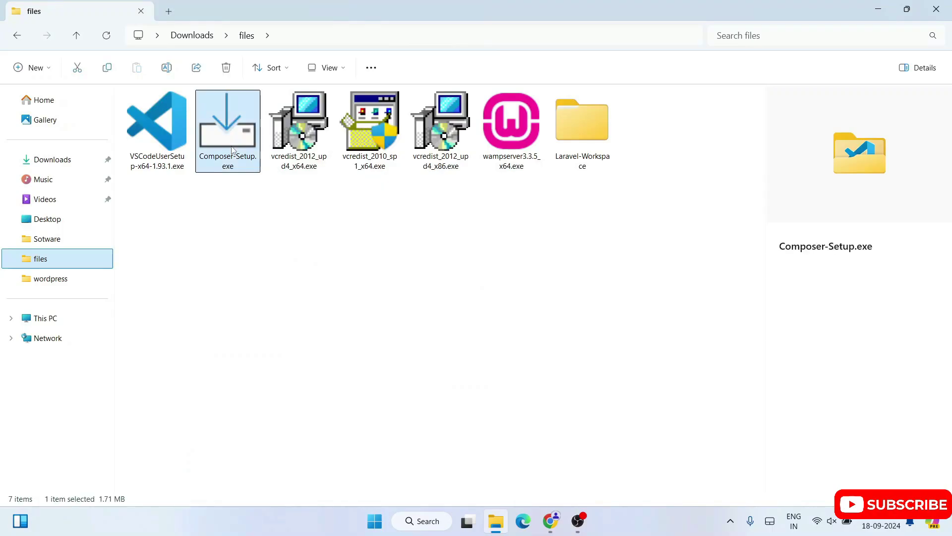
{"action": "double_click", "coordinate": [239, 148]}
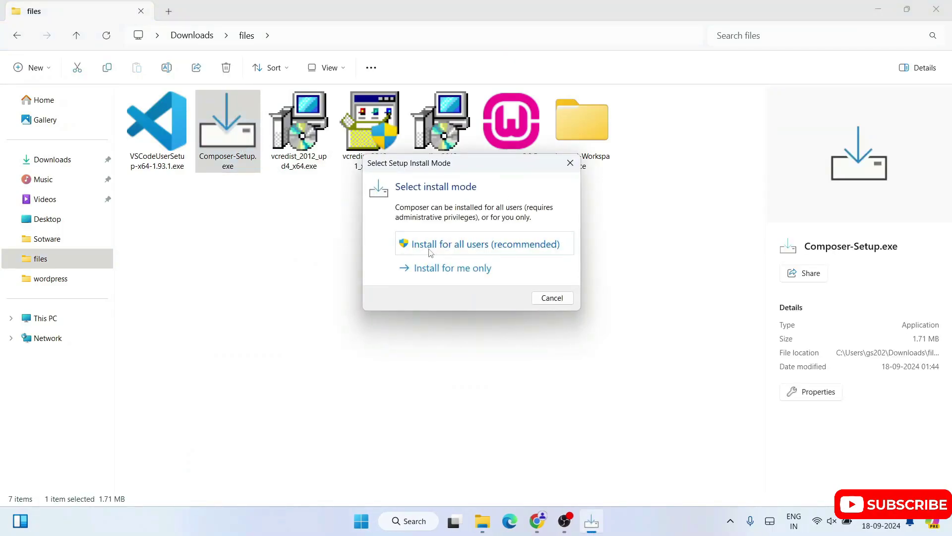
{"action": "left_click", "coordinate": [518, 250]}
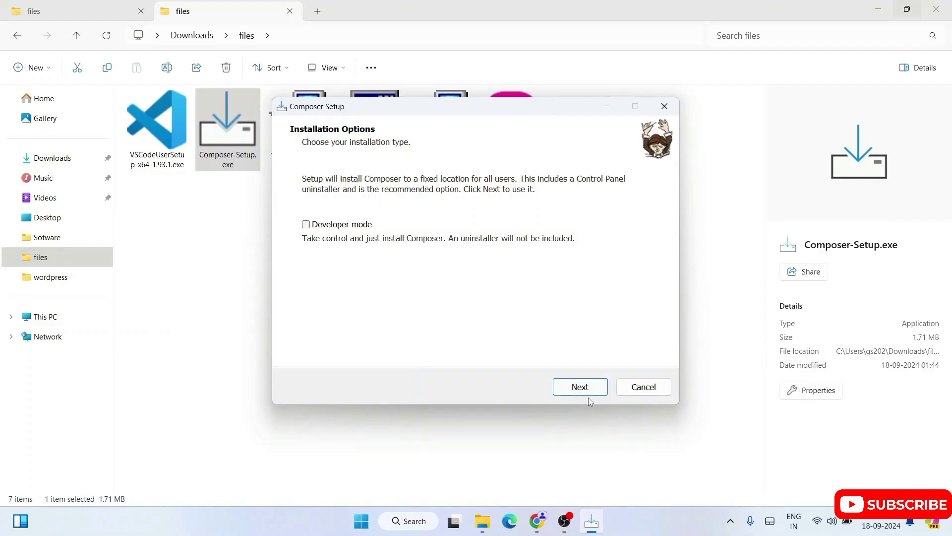
{"action": "left_click", "coordinate": [589, 391]}
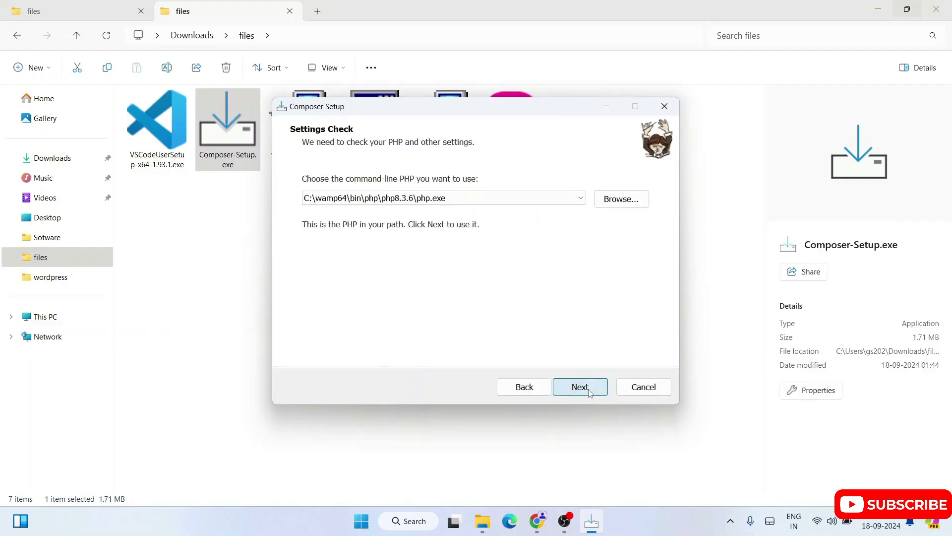
Install Composer with C:\wamp64\bin\php\php8.3.6\php.exe as the command-line PHP and no proxy server.
{"action": "left_click", "coordinate": [545, 199]}
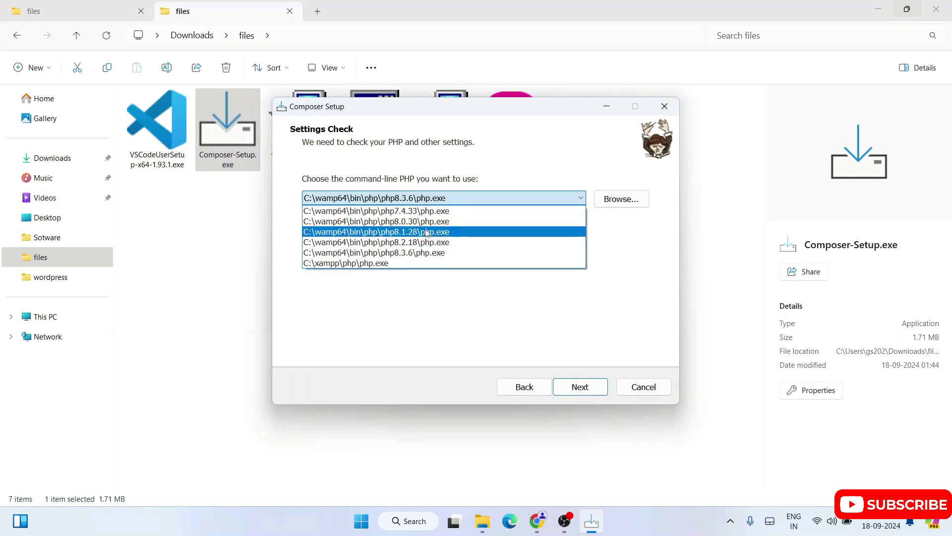
{"action": "left_click", "coordinate": [334, 263]}
{"action": "left_click", "coordinate": [386, 203]}
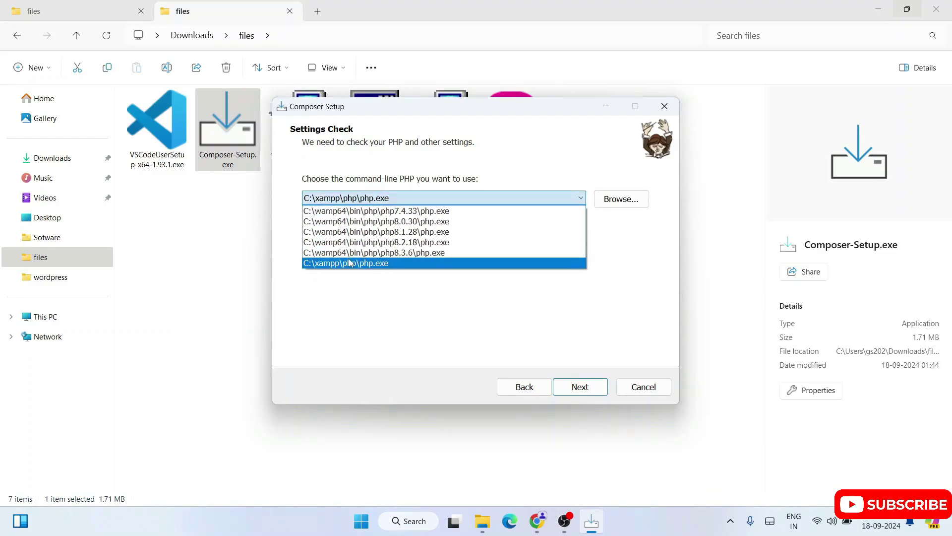
{"action": "left_click", "coordinate": [424, 253]}
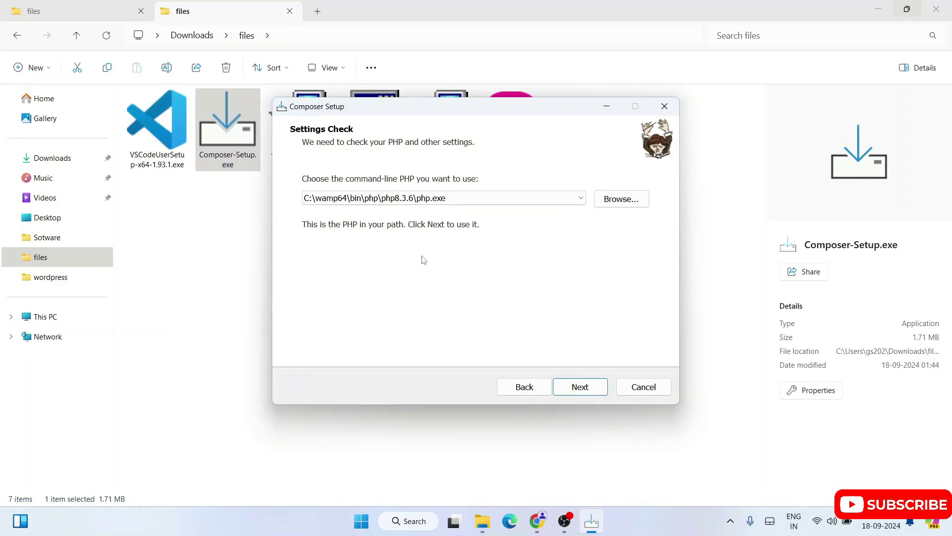
{"action": "left_click", "coordinate": [576, 387]}
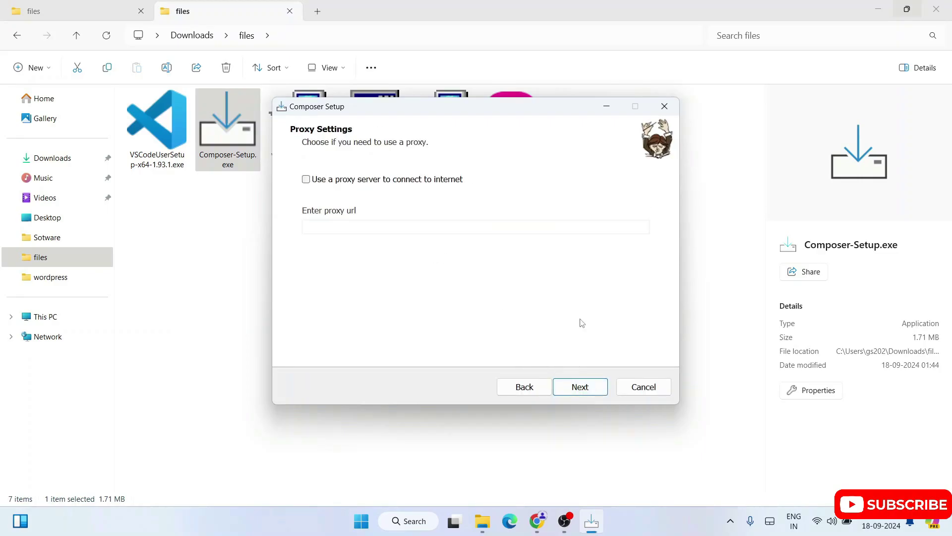
{"action": "left_click", "coordinate": [584, 386]}
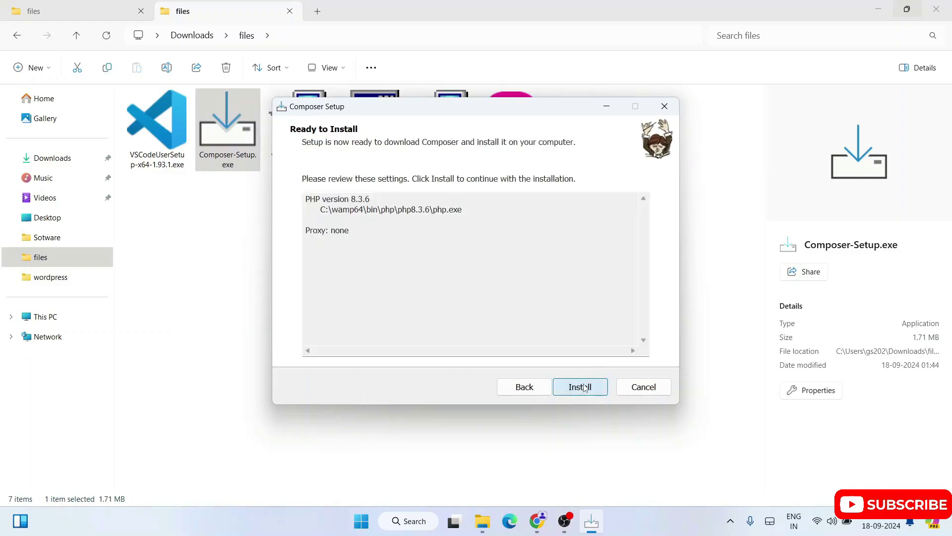
{"action": "left_click", "coordinate": [585, 387]}
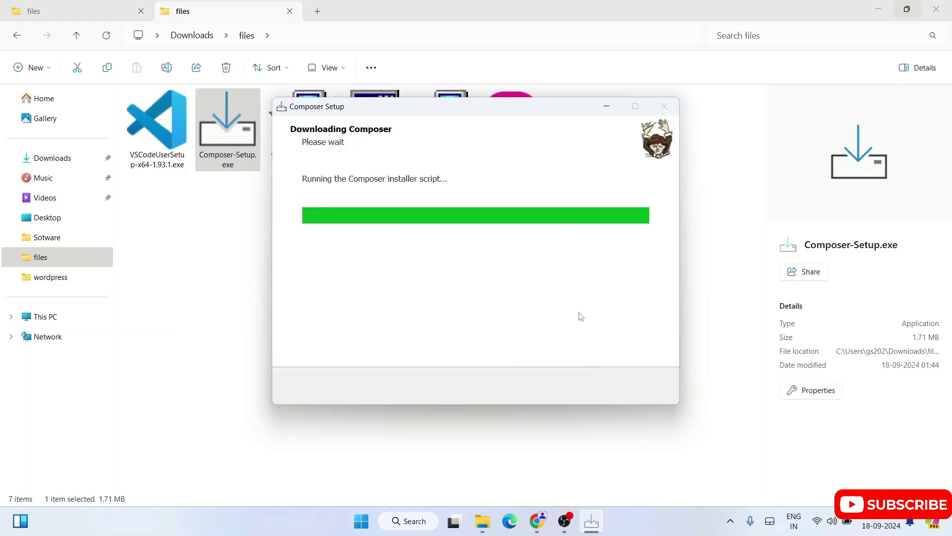
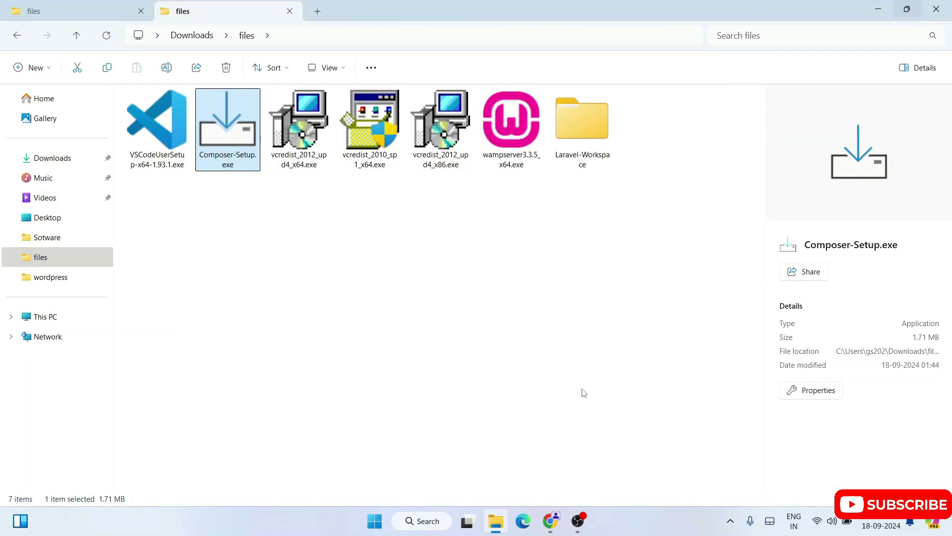
Create a new folder named CodeIgniter-Workspace inside the files folder.
{"action": "right_click", "coordinate": [450, 286]}
{"action": "mouse_move", "coordinate": [519, 235]}
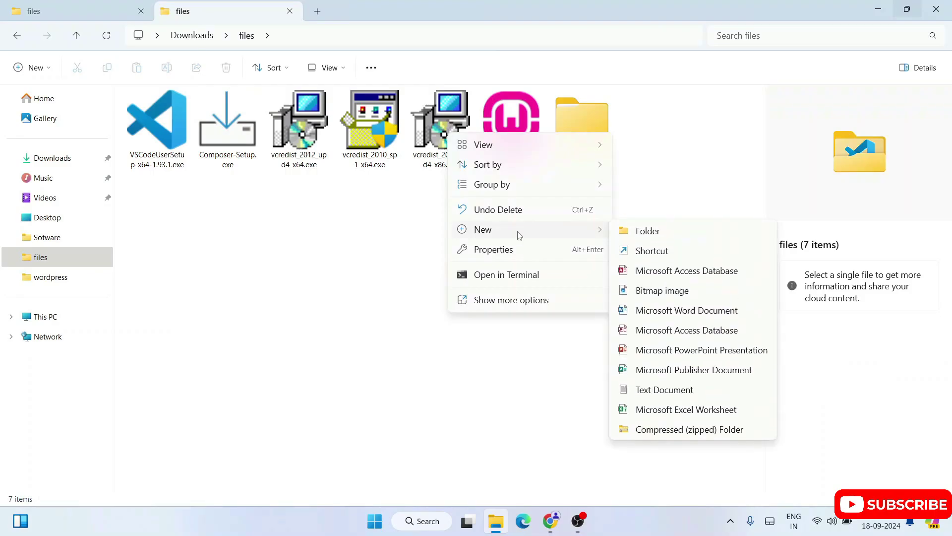
{"action": "left_click", "coordinate": [641, 235]}
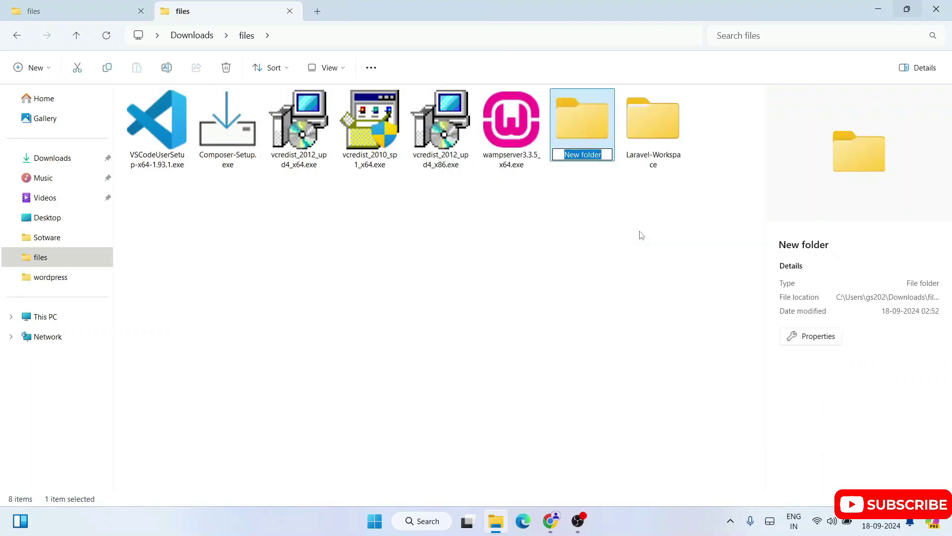
{"action": "type", "text": "Cod"}
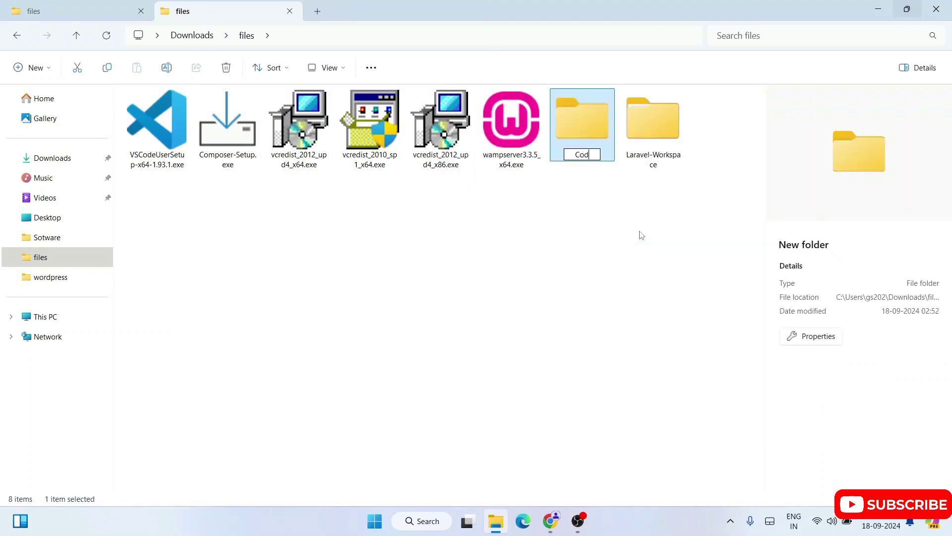
{"action": "type", "text": "eIgniter-Wo"}
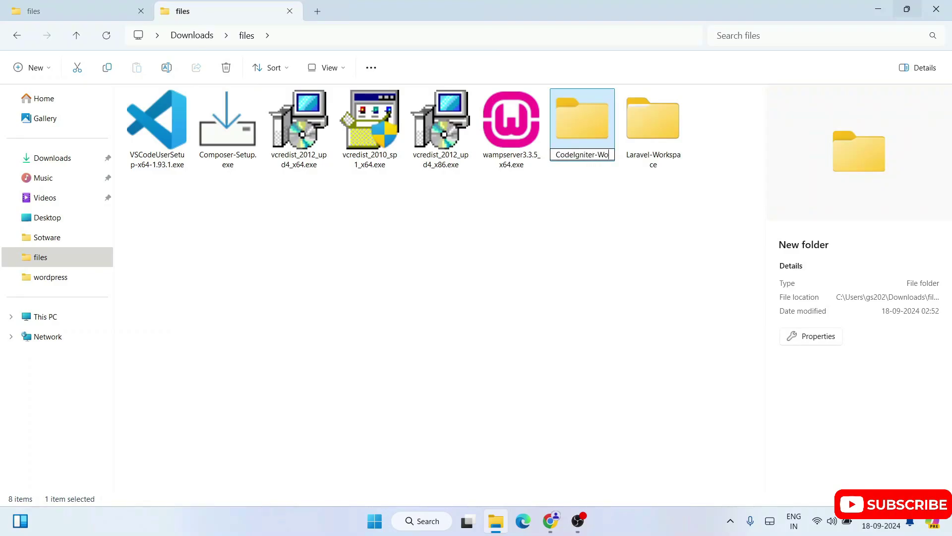
{"action": "type", "text": "rkspace"}
{"action": "key", "text": "Return"}
Open the CodeIgniter-Workspace folder and launch a command prompt (cmd) at that location.
{"action": "key", "text": "Return"}
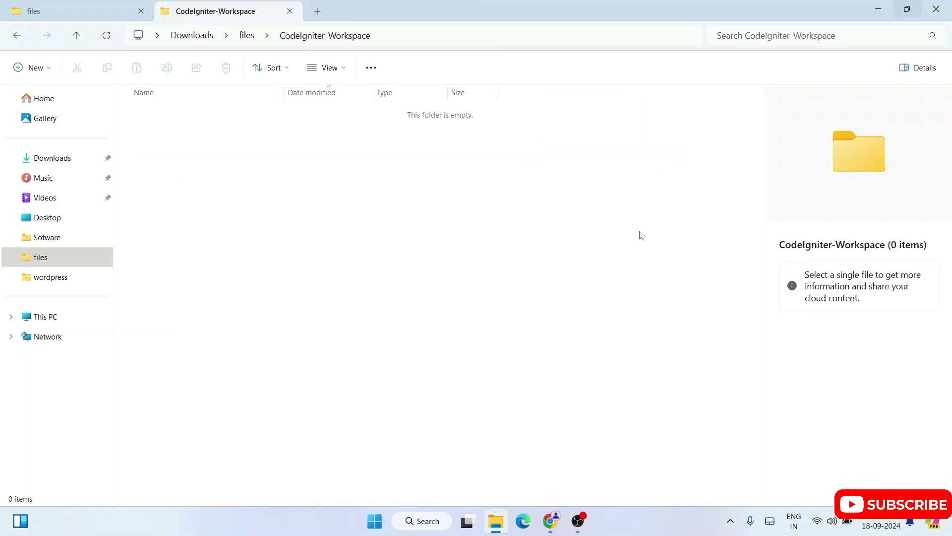
{"action": "left_click", "coordinate": [496, 37]}
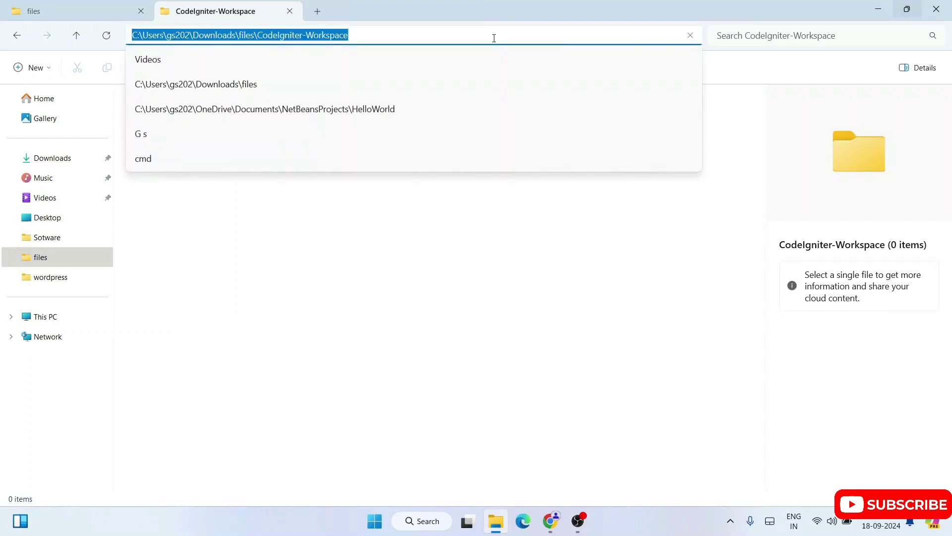
{"action": "type", "text": "cmd"}
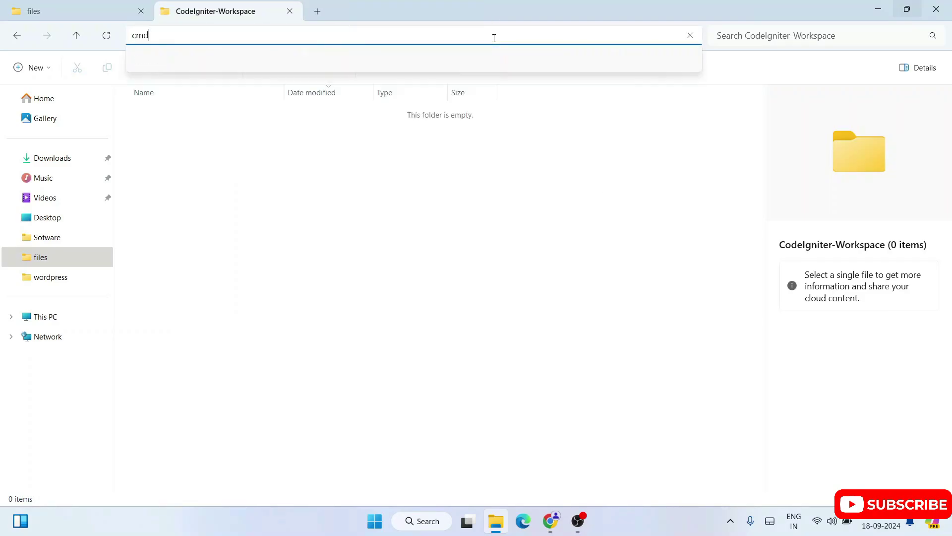
{"action": "key", "text": "Return"}
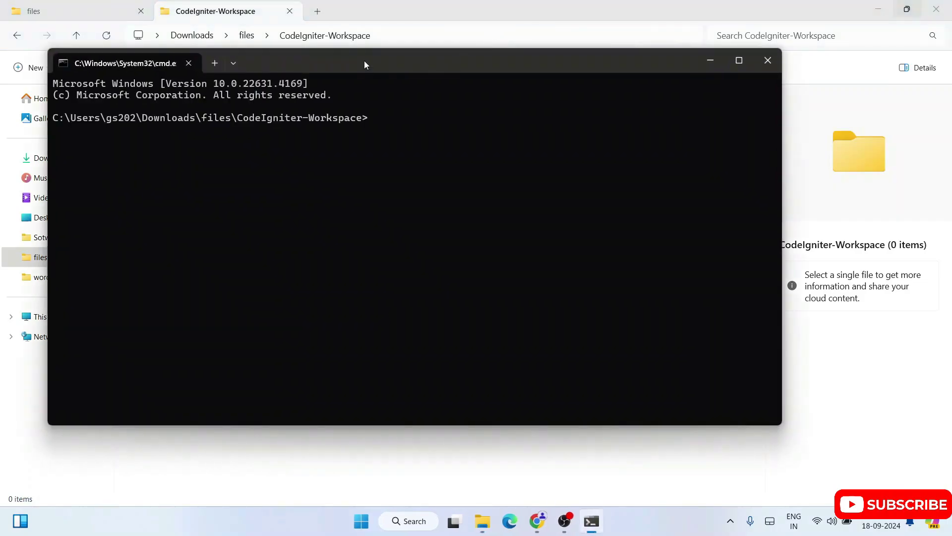
Move the command prompt window aside and check that its prompt points to the CodeIgniter-Workspace folder.
{"action": "left_click_drag", "start_coordinate": [364, 62], "coordinate": [534, 130]}
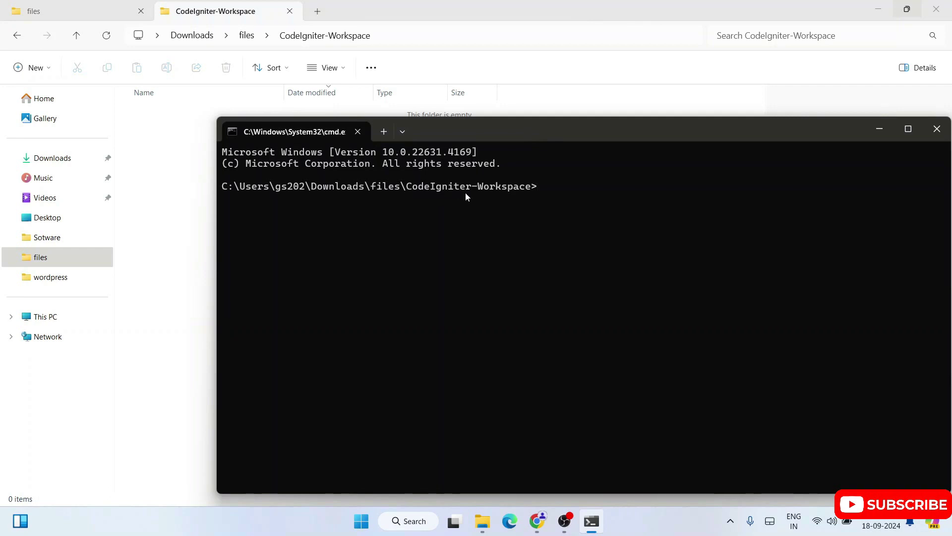
{"action": "left_click_drag", "start_coordinate": [392, 187], "coordinate": [536, 192]}
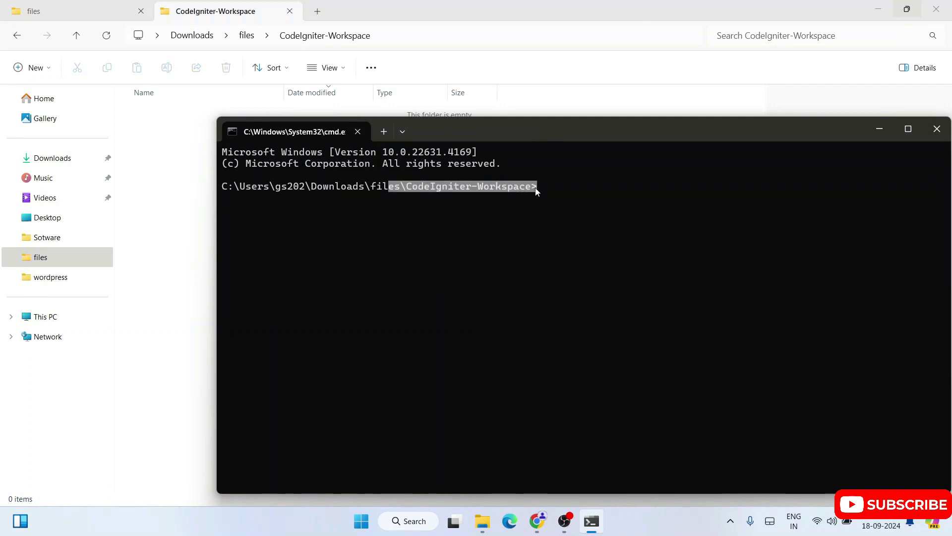
{"action": "left_click", "coordinate": [536, 191]}
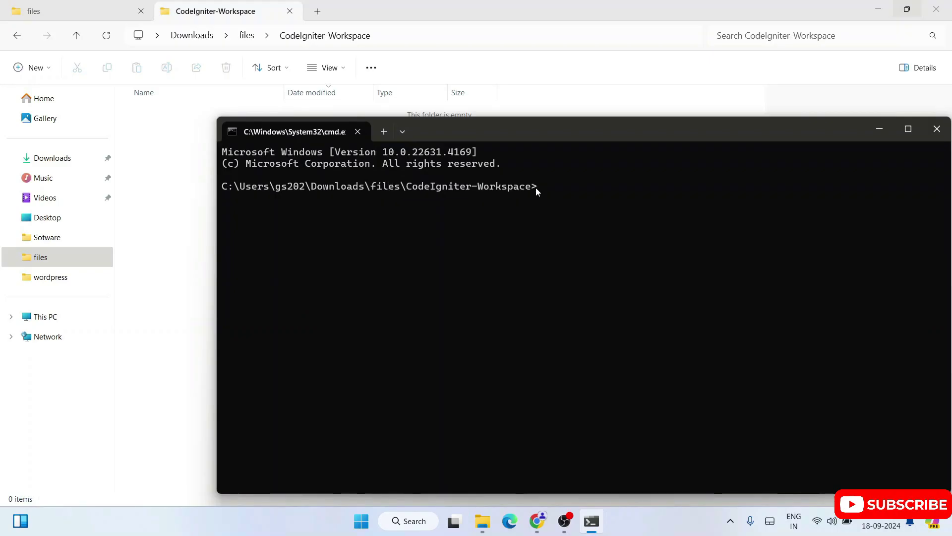
{"action": "left_click_drag", "start_coordinate": [536, 190], "coordinate": [353, 187]}
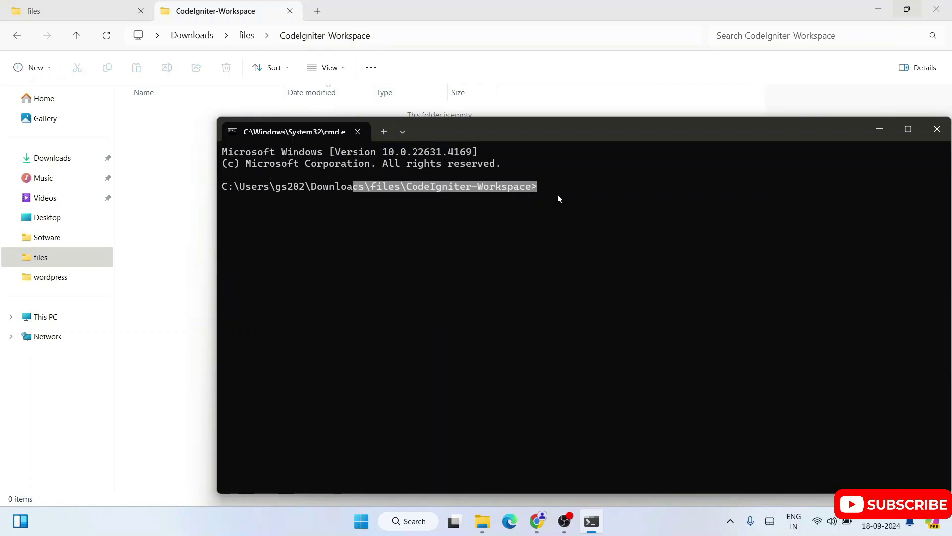
{"action": "left_click", "coordinate": [541, 190]}
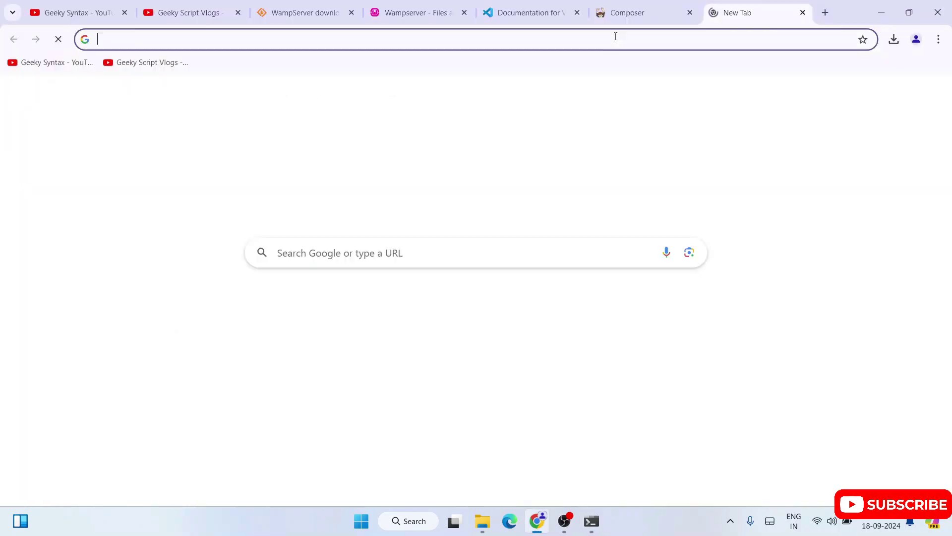
Search Google in Chrome for "codeigniter 4" and open the Welcome to CodeIgniter4 documentation page.
{"action": "left_click", "coordinate": [615, 36]}
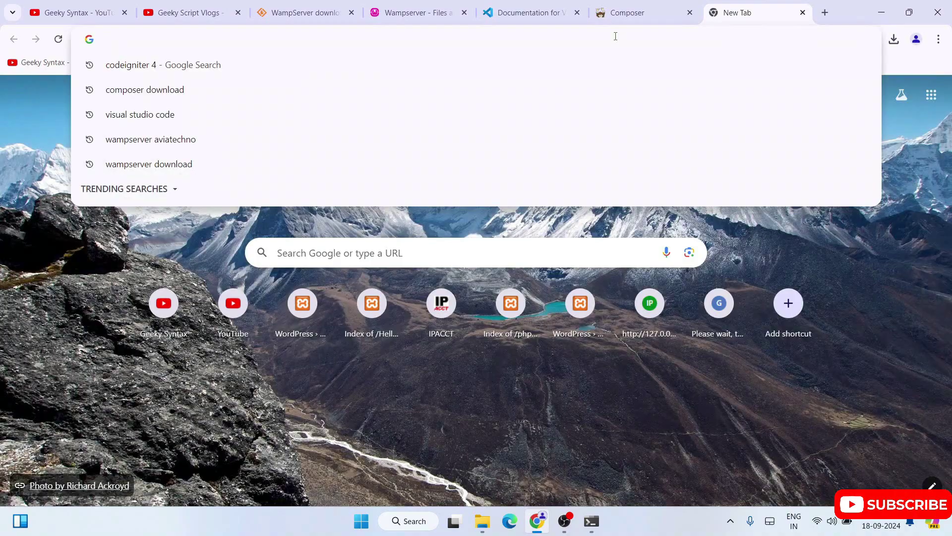
{"action": "type", "text": "codeigniter 4"}
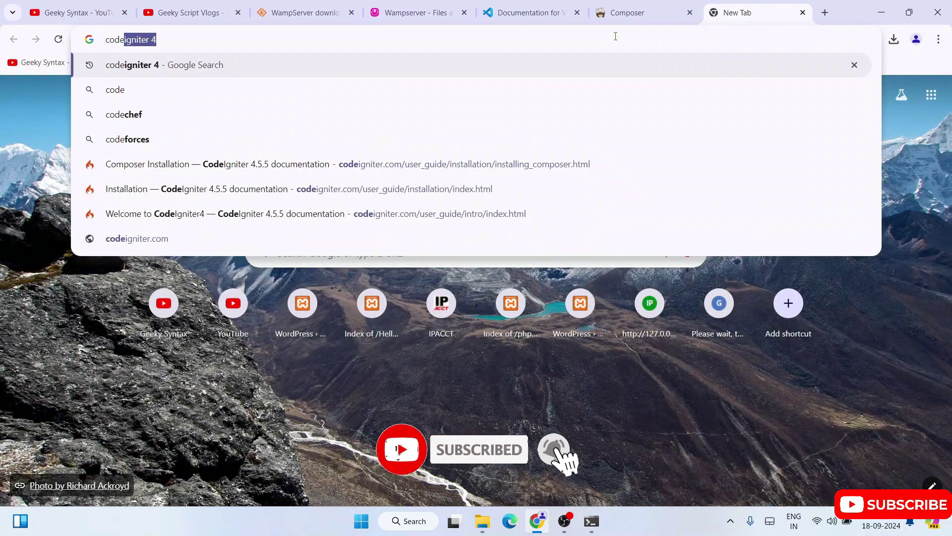
{"action": "key", "text": "Return"}
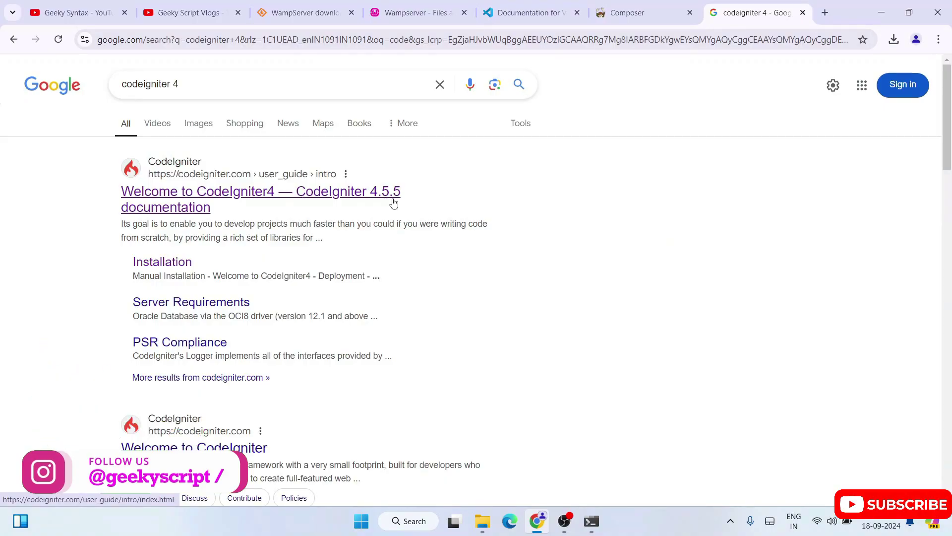
{"action": "left_click", "coordinate": [377, 195]}
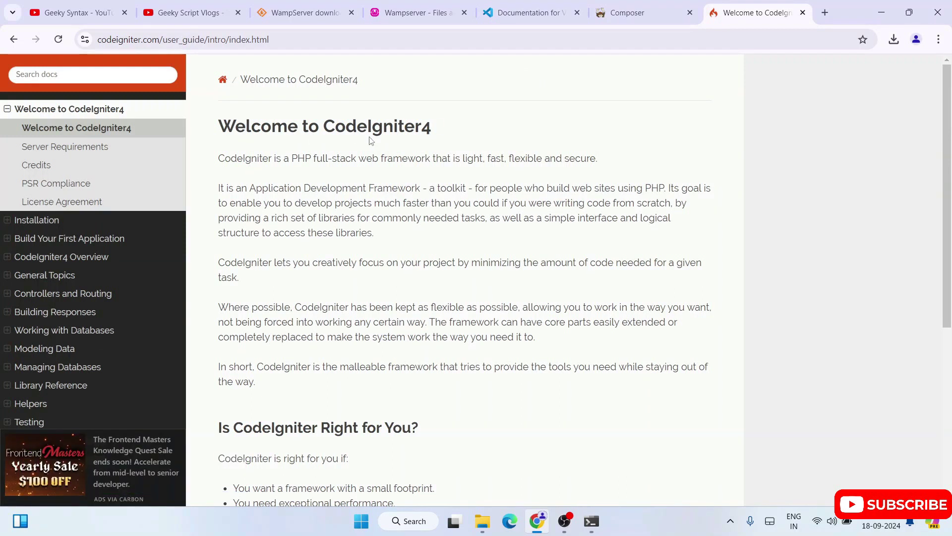
{"action": "scroll", "coordinate": [419, 219], "scroll_direction": "down", "scroll_amount": 6}
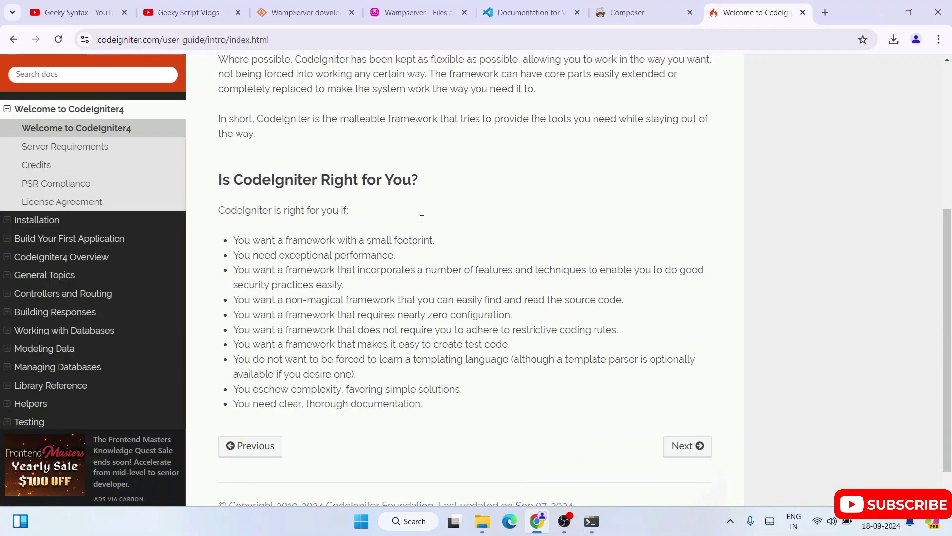
{"action": "scroll", "coordinate": [422, 219], "scroll_direction": "up", "scroll_amount": 4}
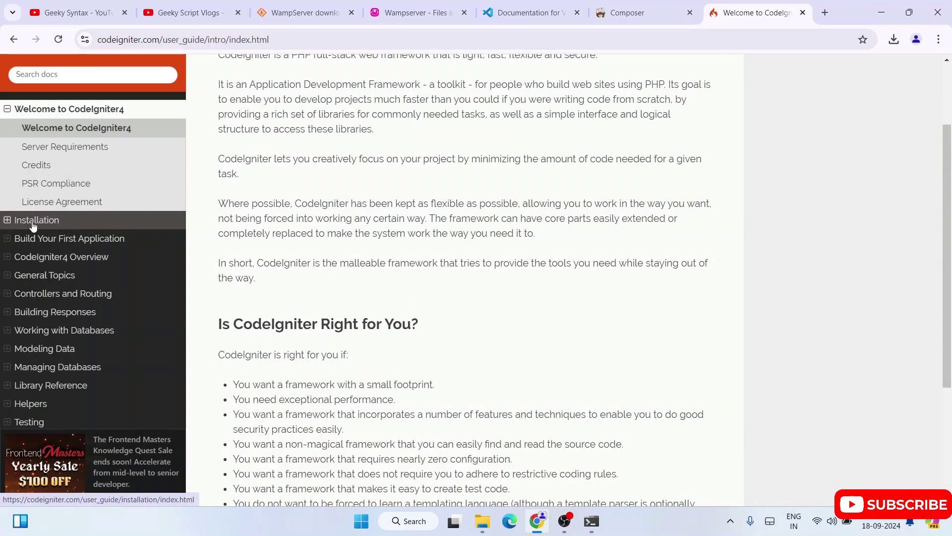
Open the Installation section of the CodeIgniter user guide, look through it, and go to its Composer Installation page.
{"action": "left_click", "coordinate": [34, 220]}
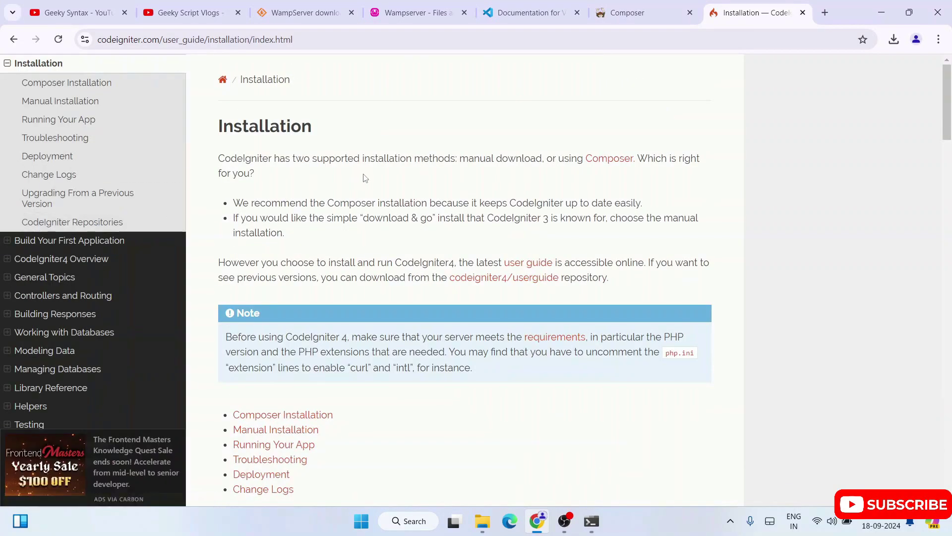
{"action": "scroll", "coordinate": [365, 177], "scroll_direction": "down", "scroll_amount": 4}
{"action": "scroll", "coordinate": [365, 177], "scroll_direction": "down", "scroll_amount": 9}
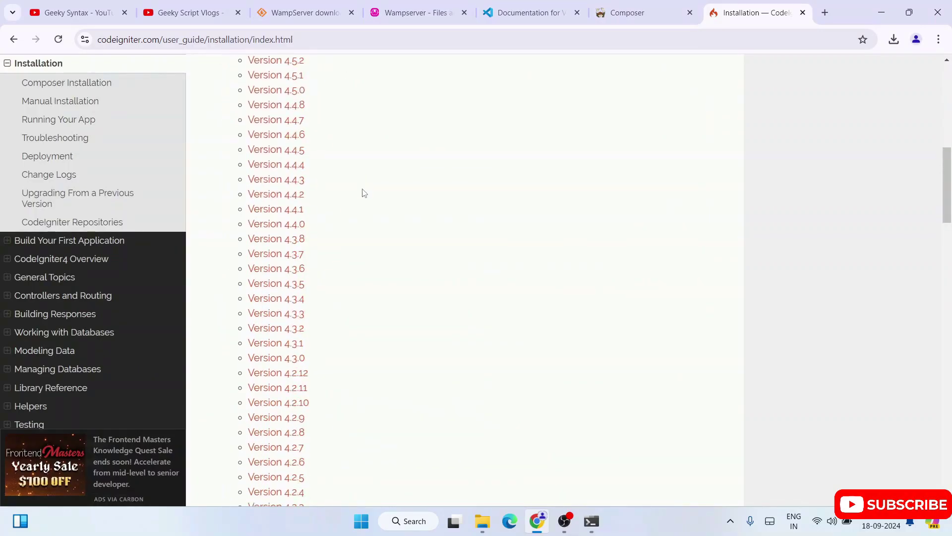
{"action": "scroll", "coordinate": [346, 334], "scroll_direction": "up", "scroll_amount": 6}
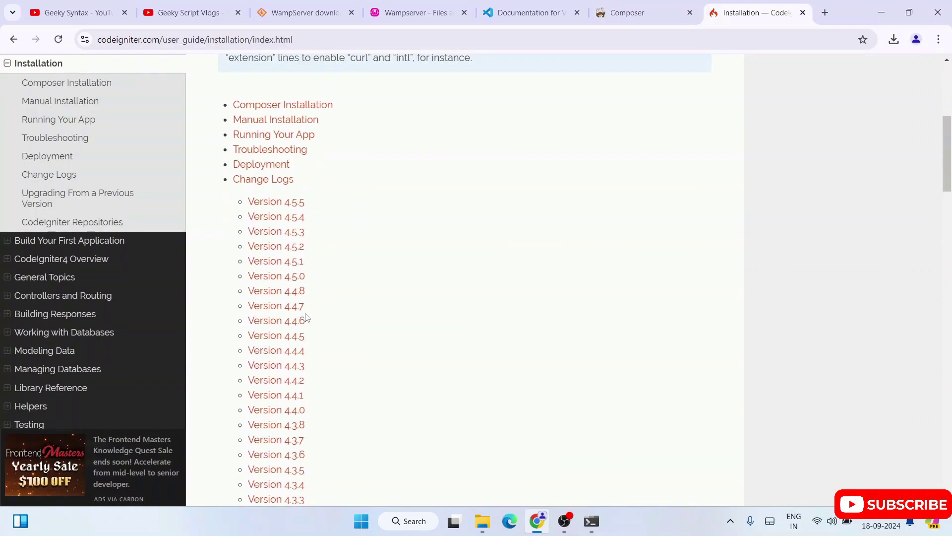
{"action": "scroll", "coordinate": [307, 194], "scroll_direction": "down", "scroll_amount": 6}
{"action": "scroll", "coordinate": [310, 276], "scroll_direction": "up", "scroll_amount": 7}
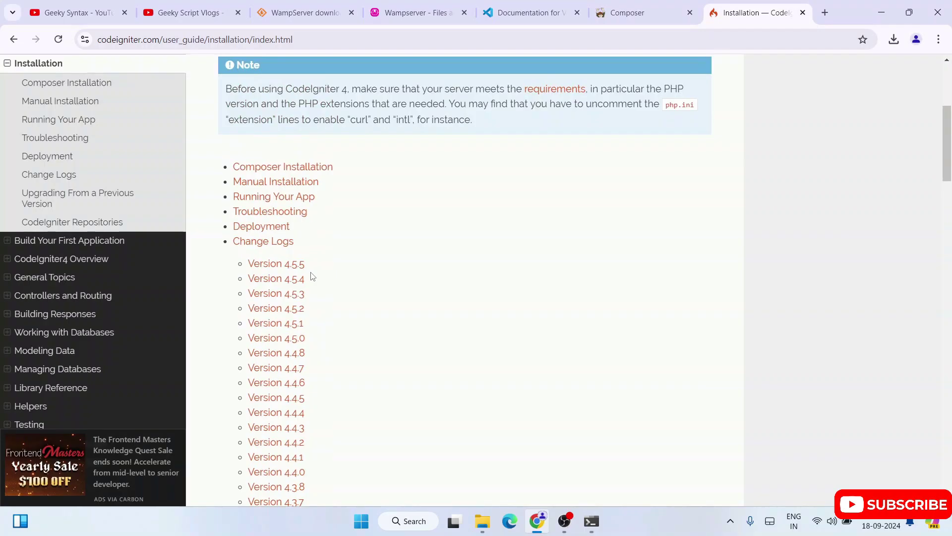
{"action": "scroll", "coordinate": [313, 276], "scroll_direction": "up", "scroll_amount": 3}
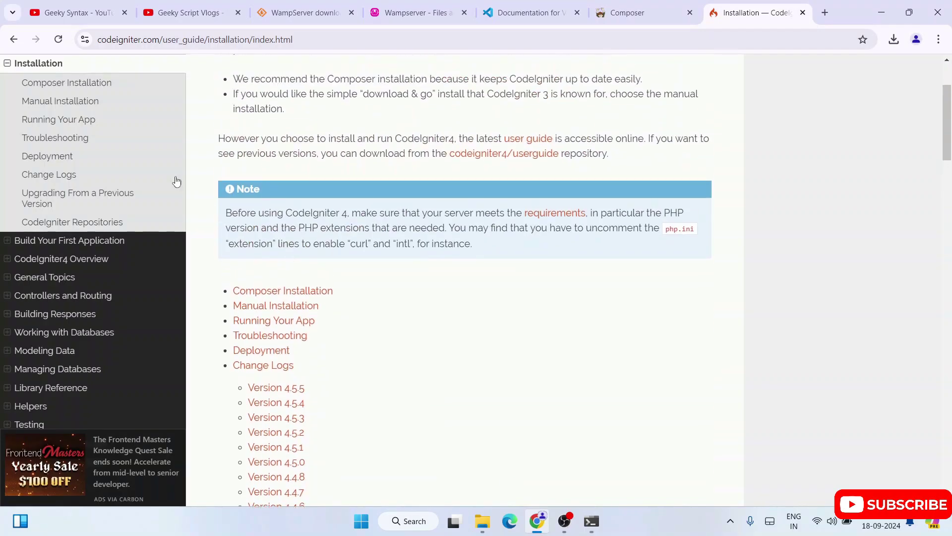
{"action": "left_click", "coordinate": [86, 82]}
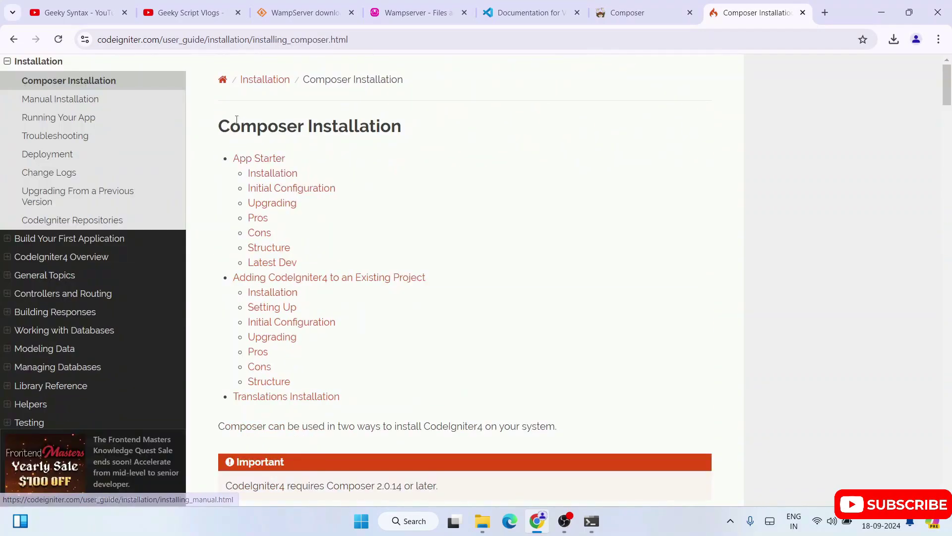
Copy the command "composer create-project codeigniter4/appstarter project-root" from the App Starter installation instructions.
{"action": "left_click_drag", "start_coordinate": [231, 124], "coordinate": [462, 145]}
{"action": "left_click", "coordinate": [465, 145]}
{"action": "scroll", "coordinate": [465, 144], "scroll_direction": "down", "scroll_amount": 12}
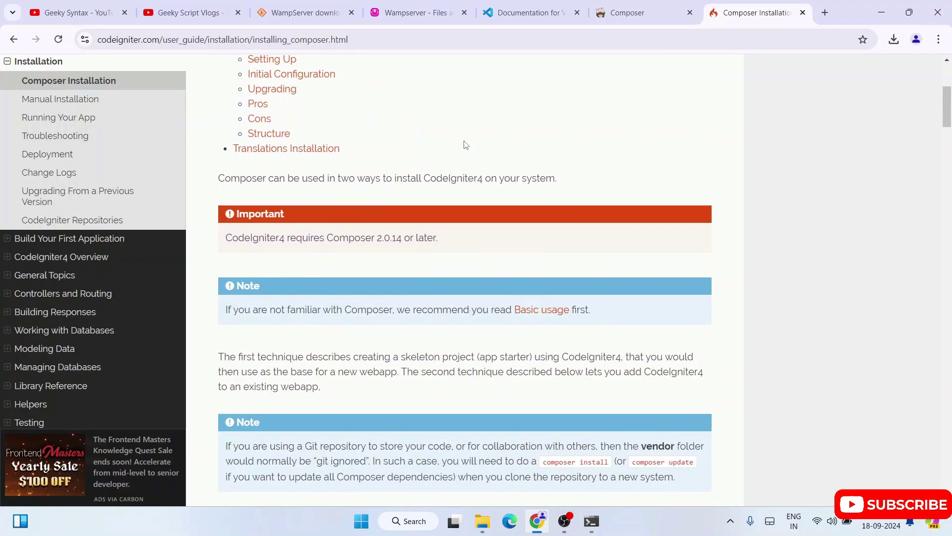
{"action": "scroll", "coordinate": [466, 145], "scroll_direction": "down", "scroll_amount": 4}
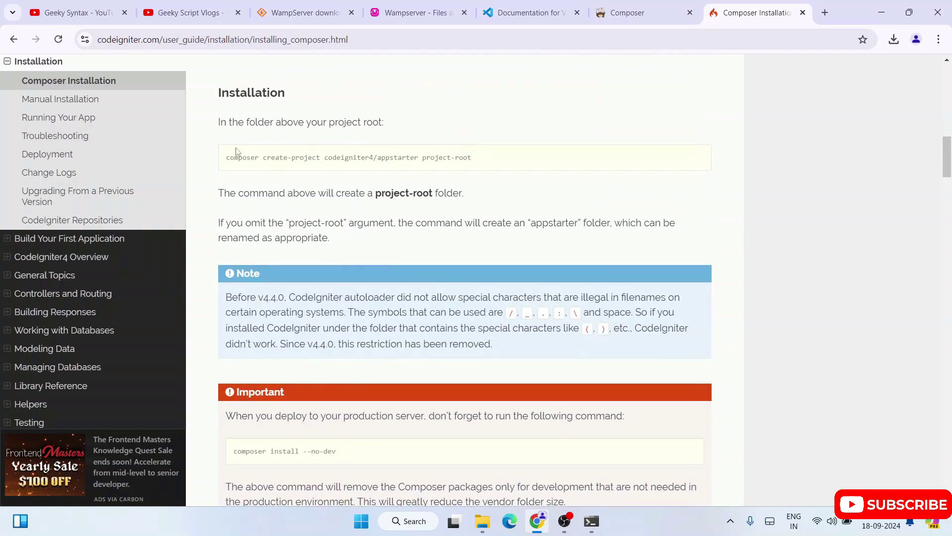
{"action": "left_click_drag", "start_coordinate": [222, 157], "coordinate": [498, 167]}
{"action": "mouse_move", "coordinate": [230, 158]}
{"action": "left_mouse_down"}
{"action": "mouse_move", "coordinate": [321, 166]}
{"action": "mouse_move", "coordinate": [483, 160]}
{"action": "mouse_move", "coordinate": [201, 165]}
{"action": "mouse_move", "coordinate": [216, 164]}
{"action": "left_mouse_up"}
{"action": "right_click", "coordinate": [272, 160]}
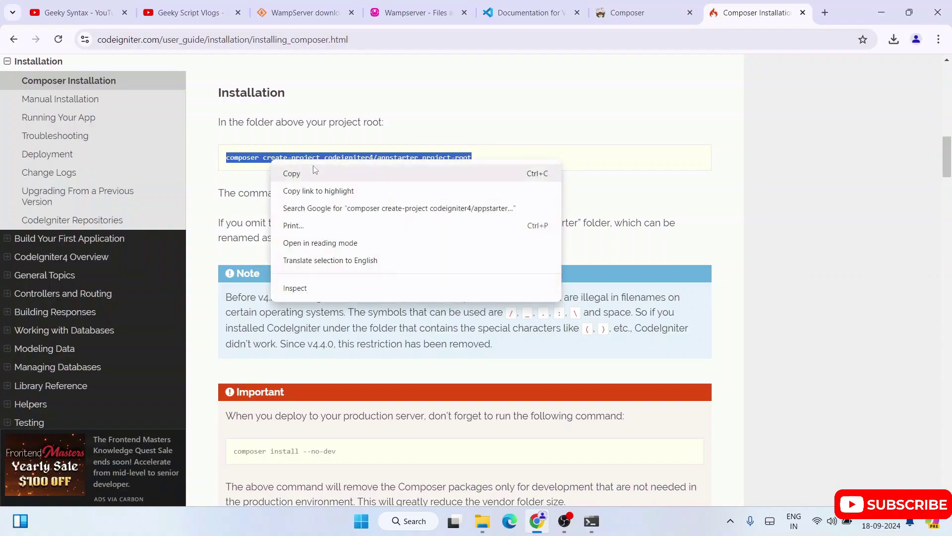
{"action": "left_click", "coordinate": [297, 174]}
{"action": "left_click", "coordinate": [485, 176]}
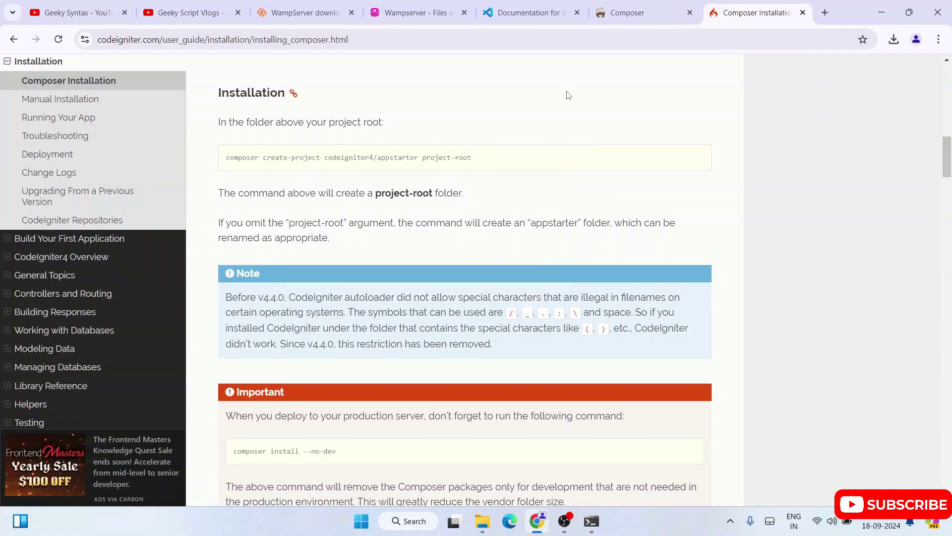
Run "composer create-project codeigniter4/appstarter project-root" in the CodeIgniter-Workspace command prompt and review the package installation output.
{"action": "left_click", "coordinate": [881, 13]}
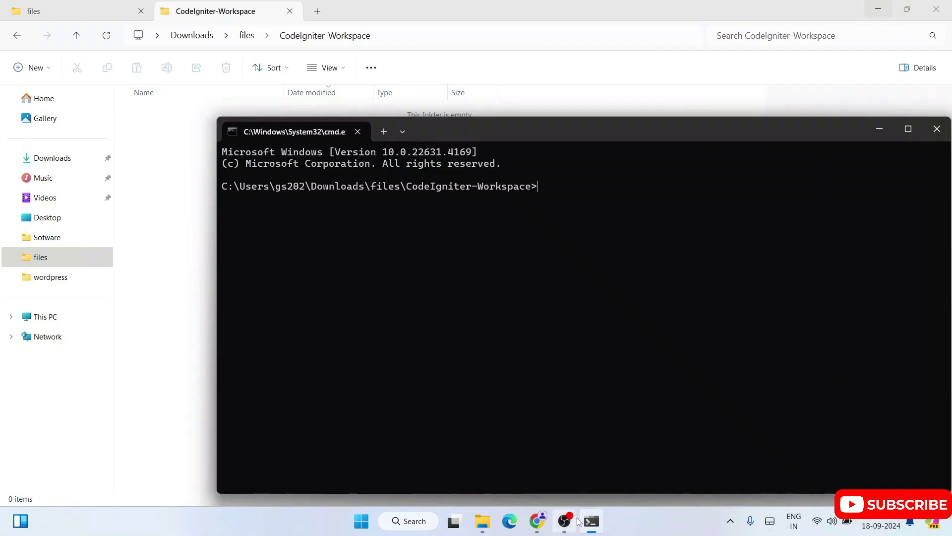
{"action": "mouse_move", "coordinate": [591, 521]}
{"action": "right_click", "coordinate": [541, 184]}
{"action": "left_click_drag", "start_coordinate": [540, 188], "coordinate": [889, 187]}
{"action": "key", "text": "ctrl+c"}
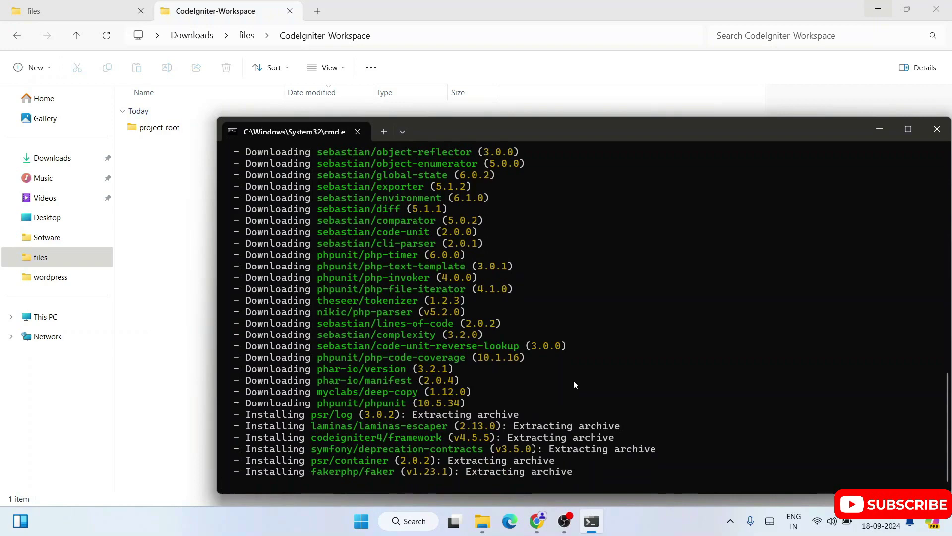
{"action": "scroll", "coordinate": [520, 389], "scroll_direction": "up", "scroll_amount": 8}
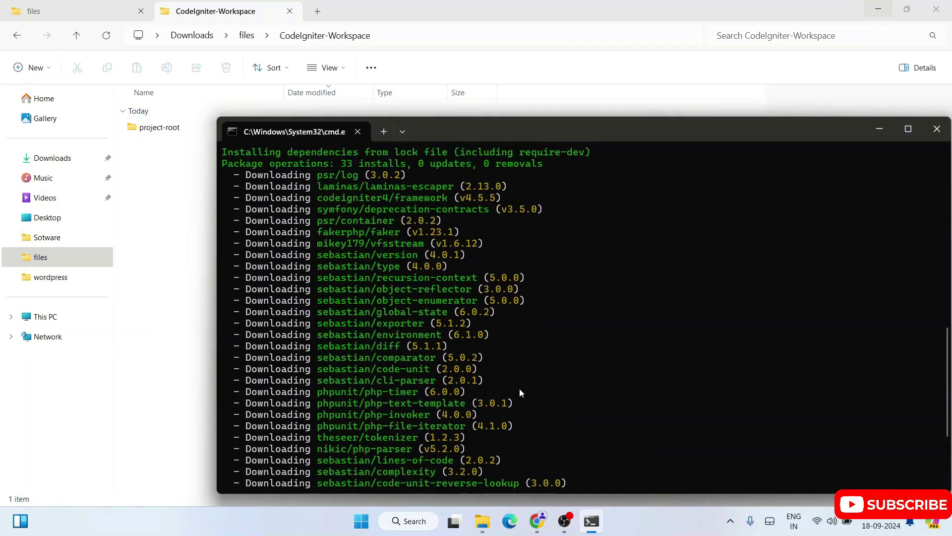
{"action": "scroll", "coordinate": [519, 389], "scroll_direction": "down", "scroll_amount": 5}
{"action": "scroll", "coordinate": [521, 392], "scroll_direction": "down", "scroll_amount": 7}
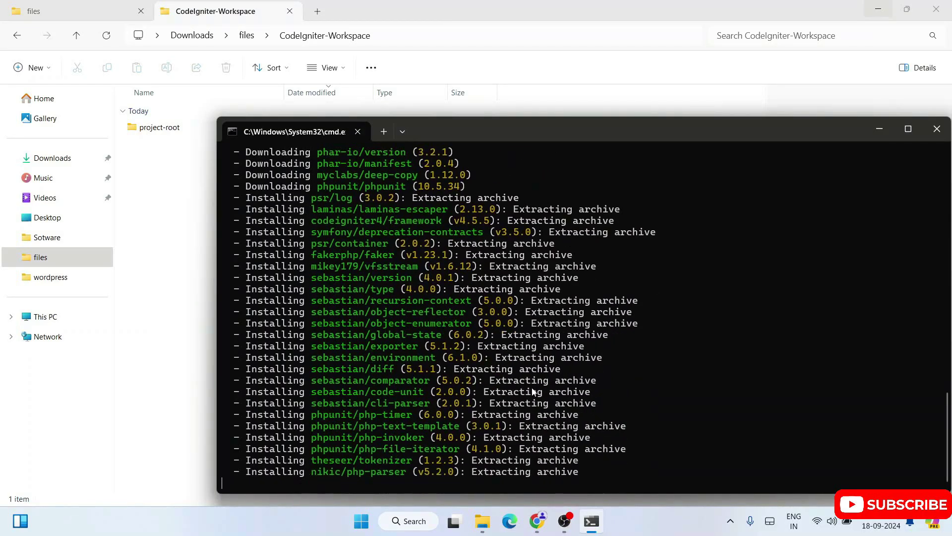
Switch to Chrome and look through the video list of the Geeky Syntax YouTube channel.
{"action": "left_click", "coordinate": [538, 521]}
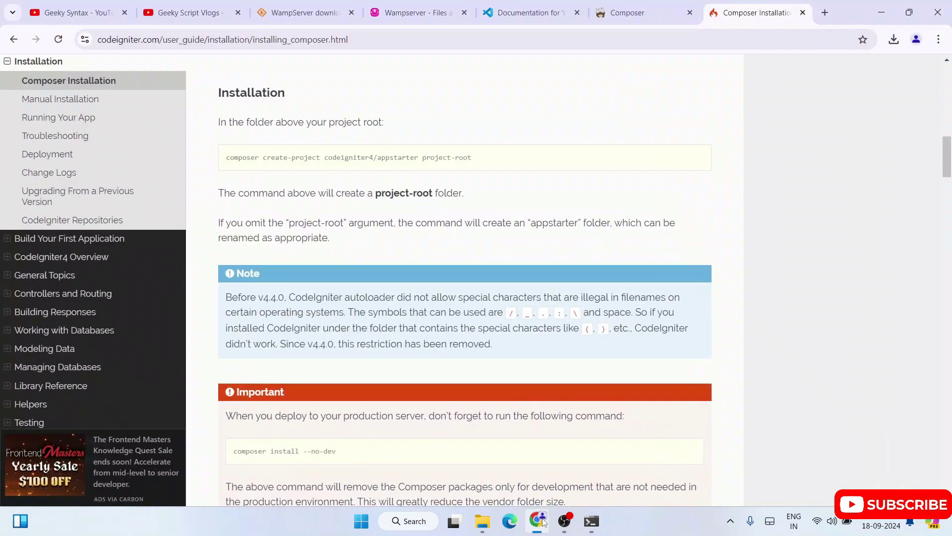
{"action": "left_click", "coordinate": [93, 11]}
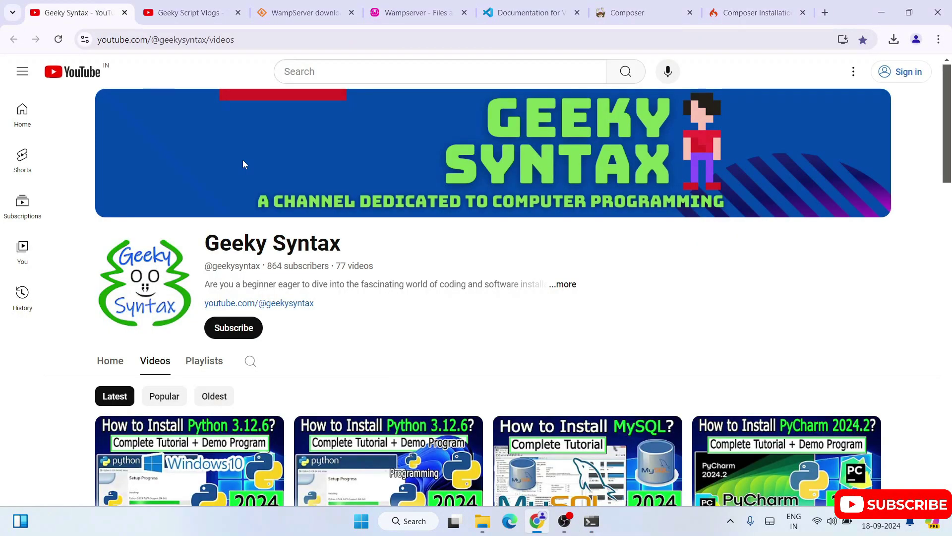
{"action": "left_click_drag", "start_coordinate": [205, 247], "coordinate": [400, 248]}
{"action": "left_click", "coordinate": [402, 247]}
{"action": "scroll", "coordinate": [401, 247], "scroll_direction": "down", "scroll_amount": 10}
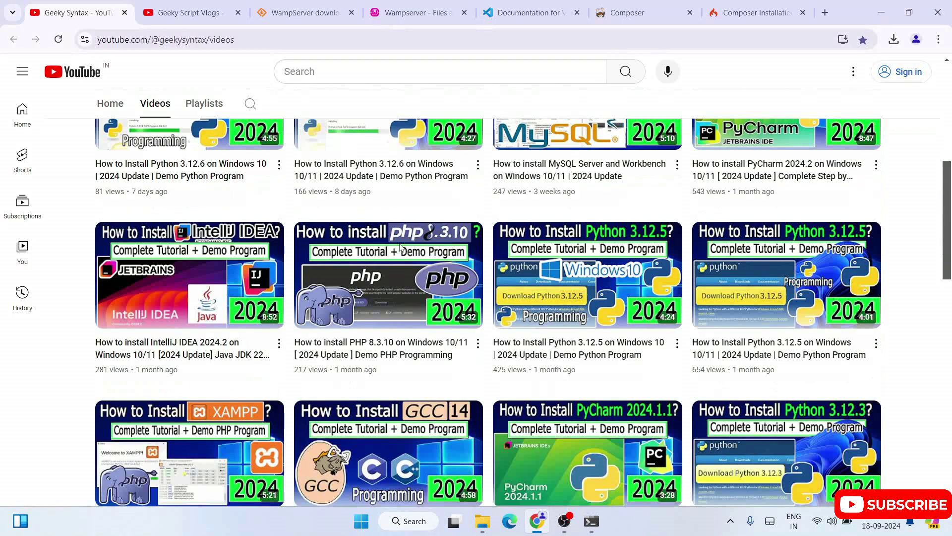
{"action": "scroll", "coordinate": [401, 247], "scroll_direction": "down", "scroll_amount": 5}
{"action": "scroll", "coordinate": [402, 247], "scroll_direction": "down", "scroll_amount": 5}
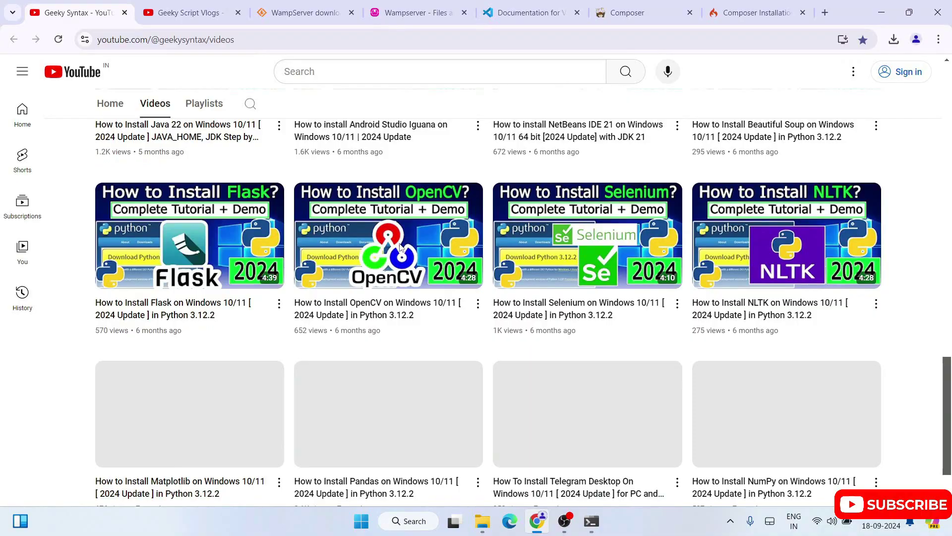
{"action": "scroll", "coordinate": [401, 247], "scroll_direction": "up", "scroll_amount": 5}
{"action": "scroll", "coordinate": [402, 247], "scroll_direction": "up", "scroll_amount": 7}
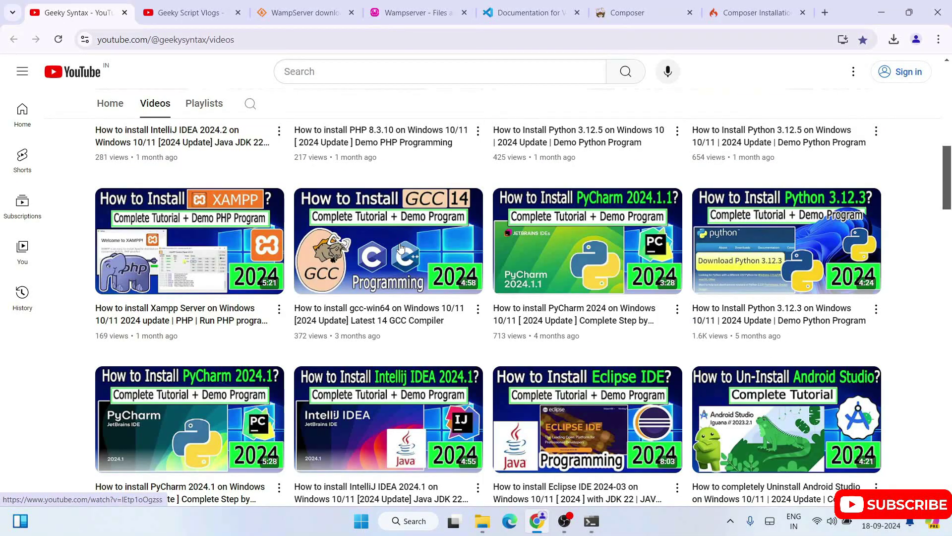
View the Geeky Script Vlogs YouTube channel and look through its Shorts and videos.
{"action": "left_click", "coordinate": [168, 12]}
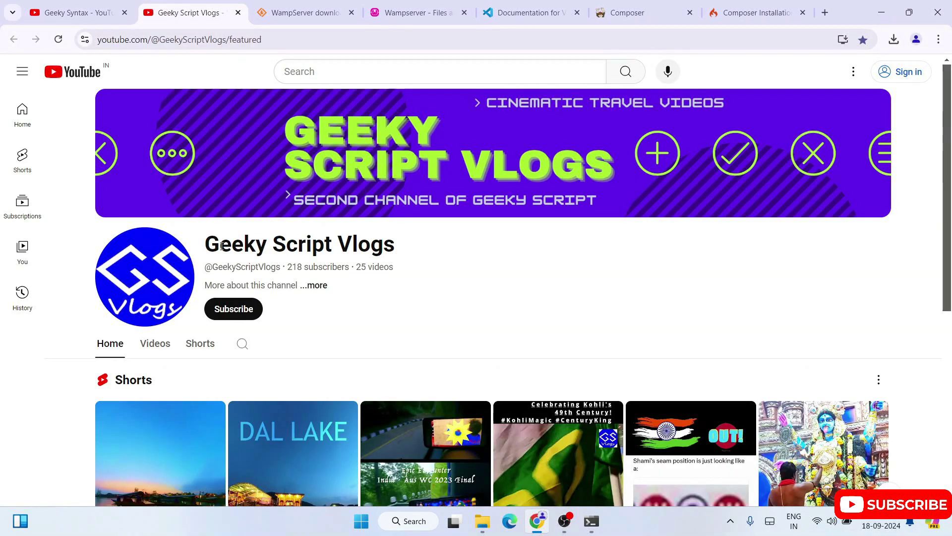
{"action": "left_click_drag", "start_coordinate": [221, 246], "coordinate": [446, 257]}
{"action": "scroll", "coordinate": [446, 257], "scroll_direction": "down", "scroll_amount": 4}
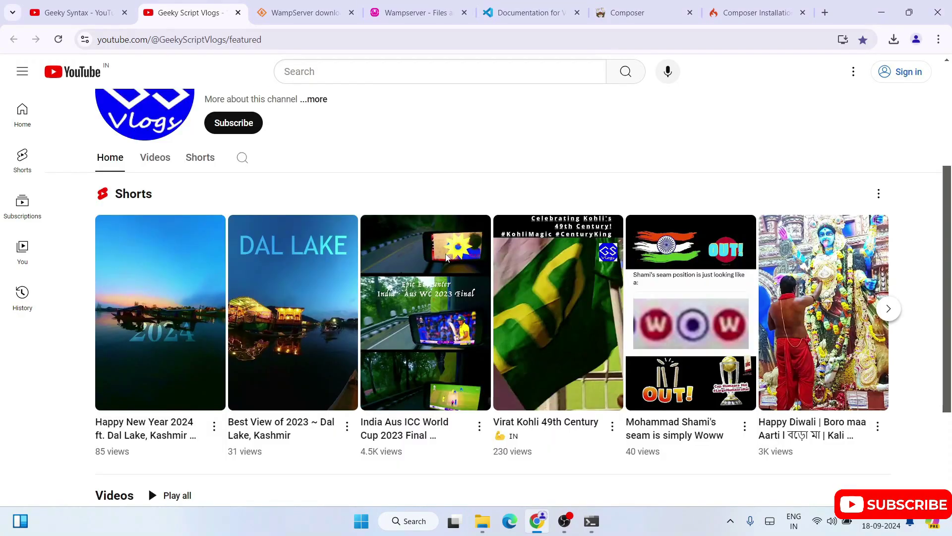
{"action": "scroll", "coordinate": [446, 257], "scroll_direction": "down", "scroll_amount": 1}
{"action": "scroll", "coordinate": [447, 257], "scroll_direction": "up", "scroll_amount": 5}
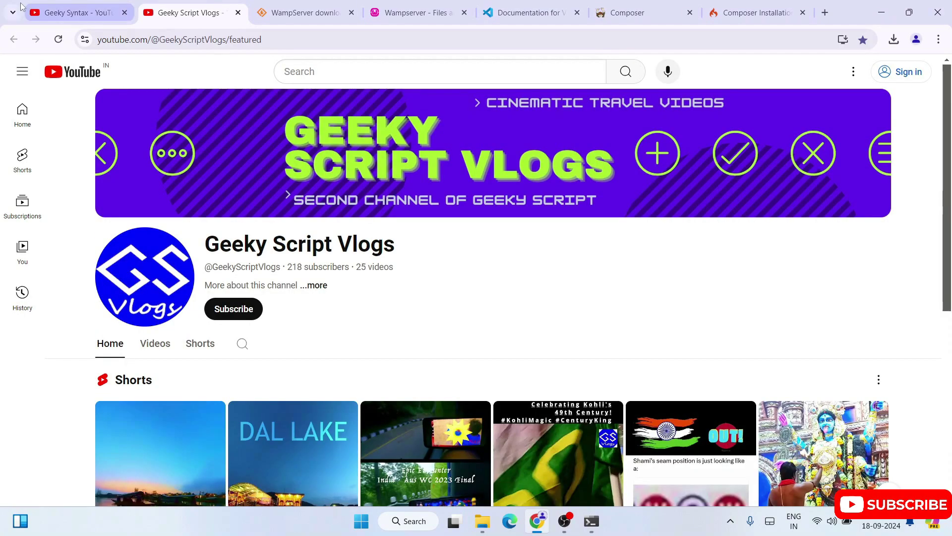
Revisit the Geeky Syntax channel header and return to the command prompt to check the Composer installation progress.
{"action": "left_click", "coordinate": [60, 13]}
{"action": "scroll", "coordinate": [432, 263], "scroll_direction": "up", "scroll_amount": 6}
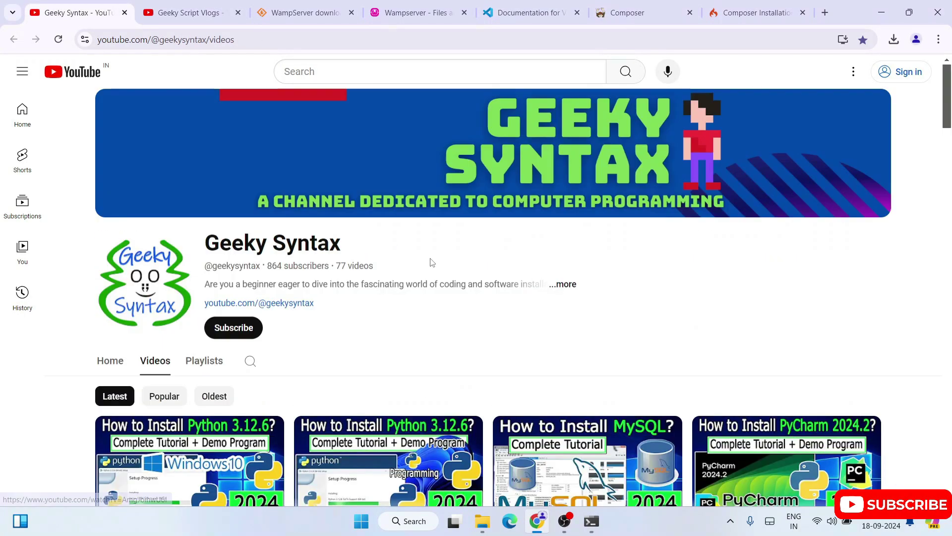
{"action": "left_click", "coordinate": [885, 13]}
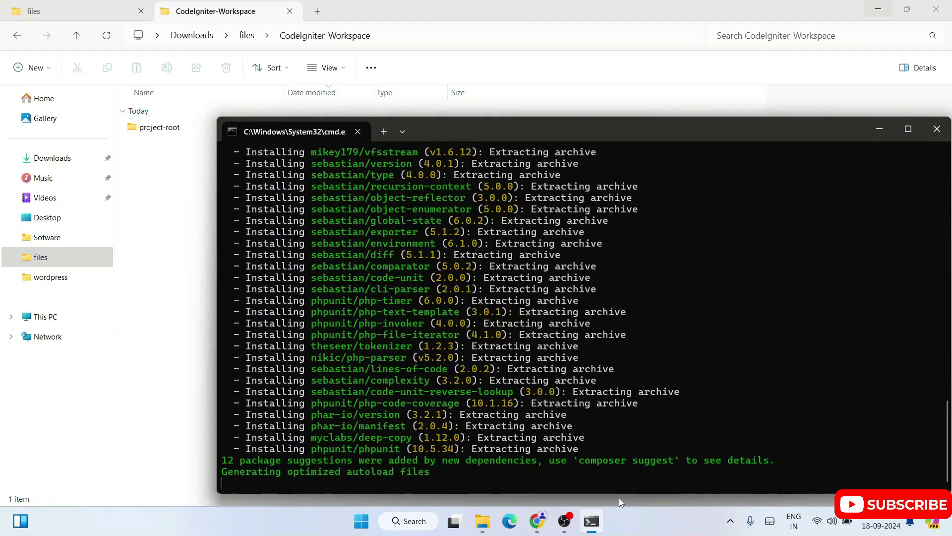
Review the end of the Composer installation output, then open the project-root folder in File Explorer and check its files and path.
{"action": "scroll", "coordinate": [553, 419], "scroll_direction": "up", "scroll_amount": 5}
{"action": "scroll", "coordinate": [553, 418], "scroll_direction": "down", "scroll_amount": 6}
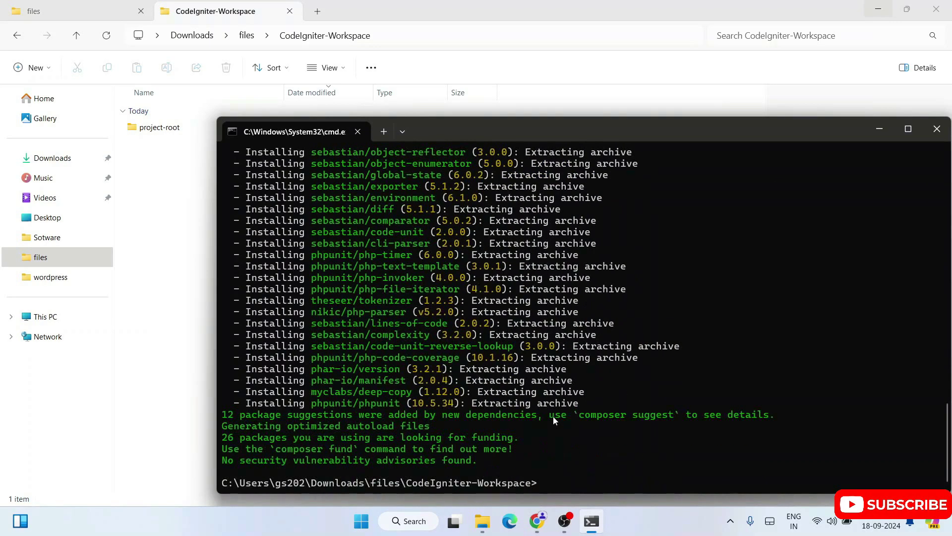
{"action": "double_click", "coordinate": [191, 133]}
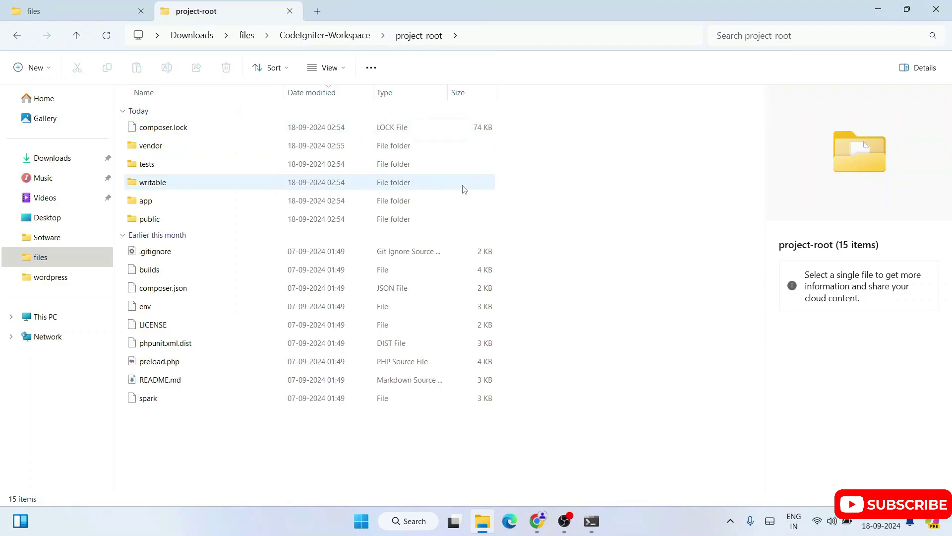
{"action": "left_click", "coordinate": [504, 34]}
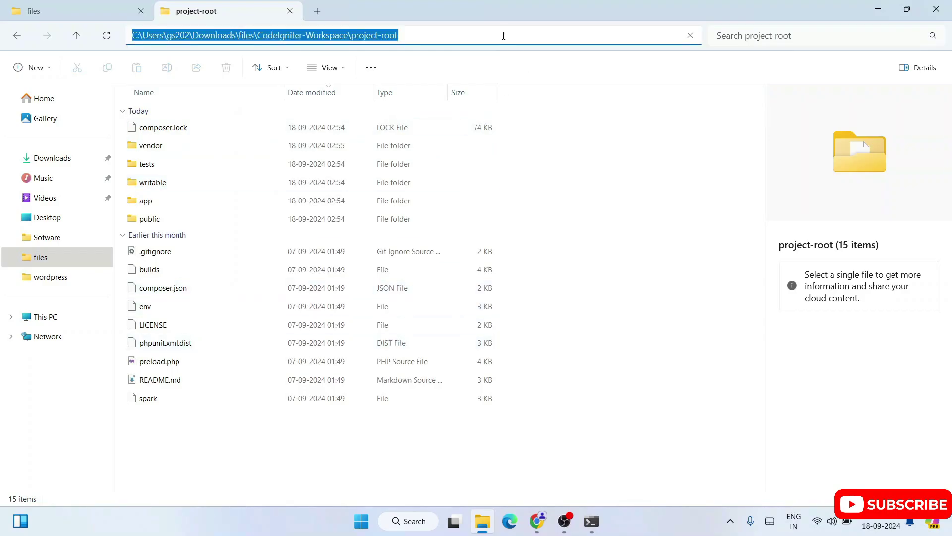
{"action": "left_click", "coordinate": [406, 456]}
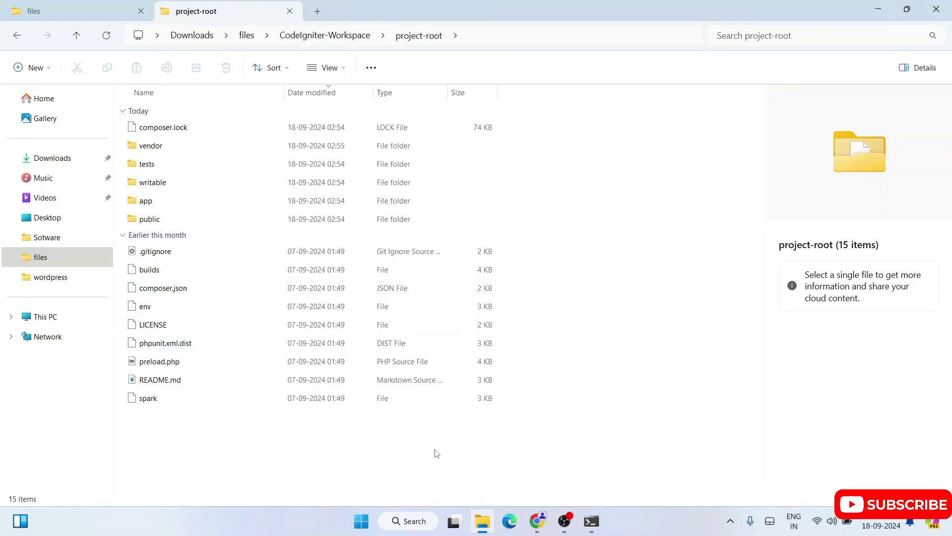
Change the command prompt directory with "cd project-root" and open the project folder in Visual Studio Code.
{"action": "left_click", "coordinate": [592, 521]}
{"action": "type", "text": "cd "}
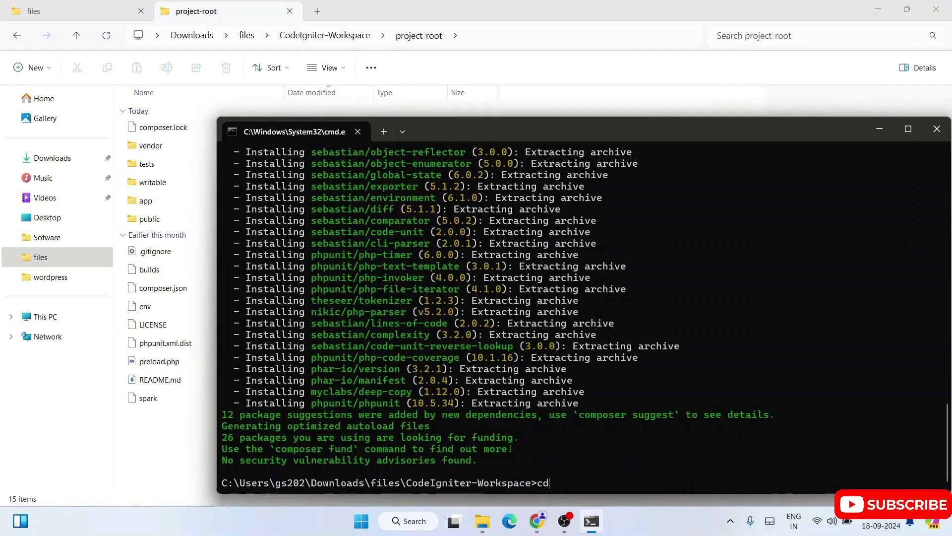
{"action": "type", "text": "project-root"}
{"action": "key", "text": "Return"}
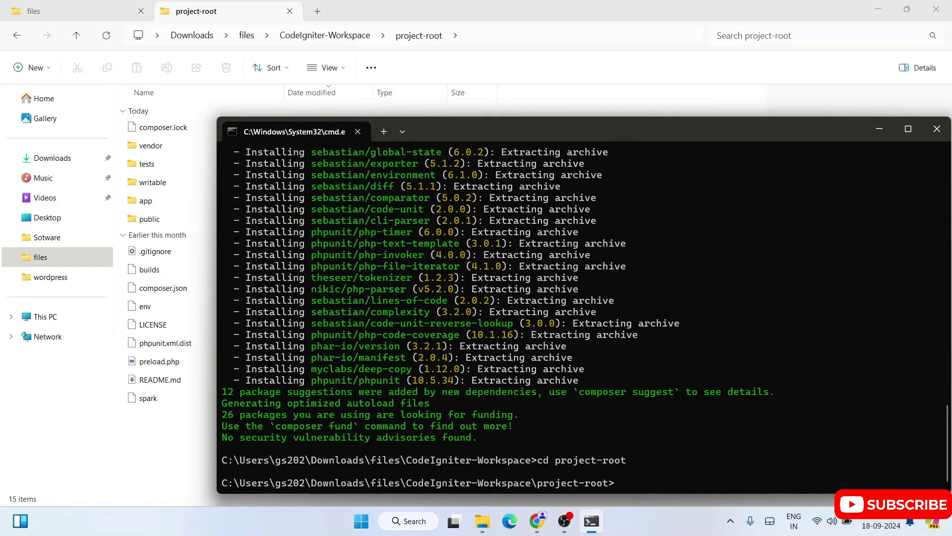
{"action": "type", "text": "code"}
{"action": "key", "text": "Return"}
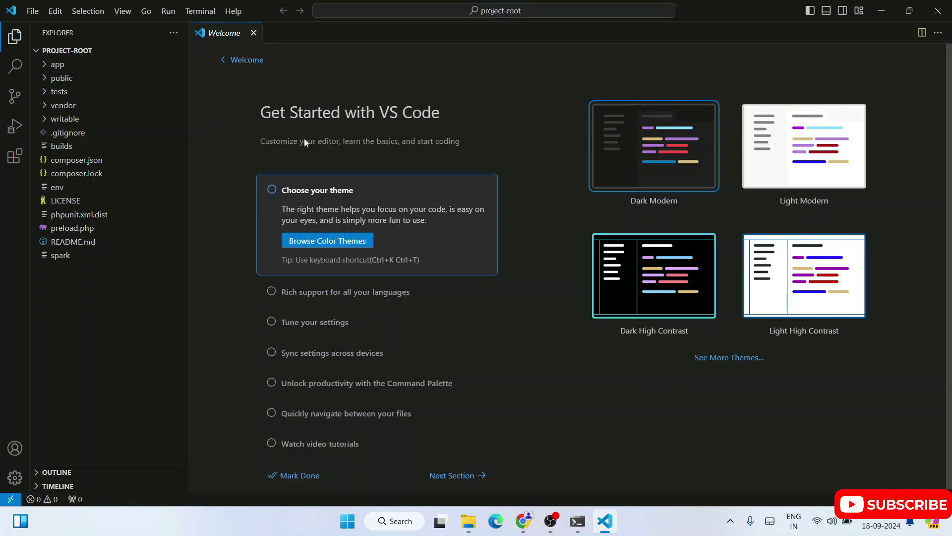
Expand the app and Controllers folders and view BaseController.php and Home.php.
{"action": "left_click", "coordinate": [44, 65]}
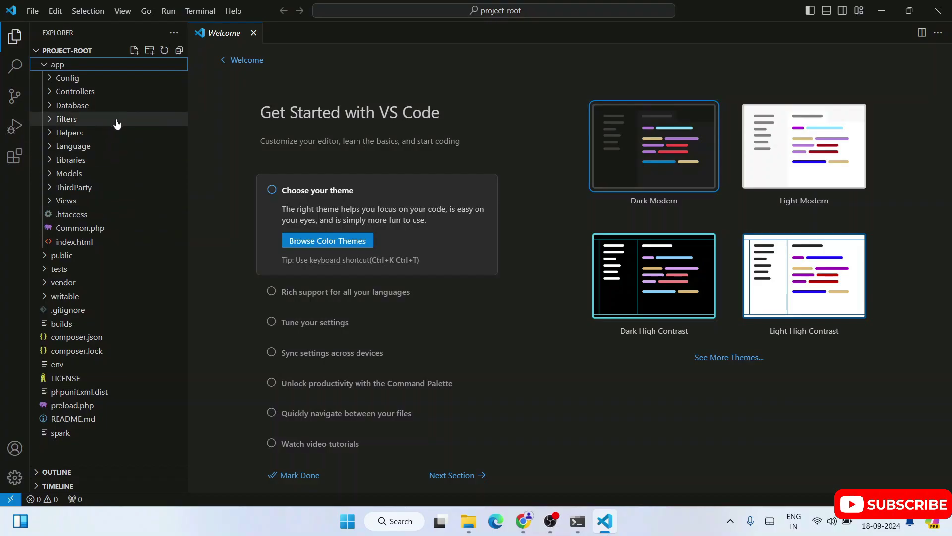
{"action": "left_click", "coordinate": [51, 94]}
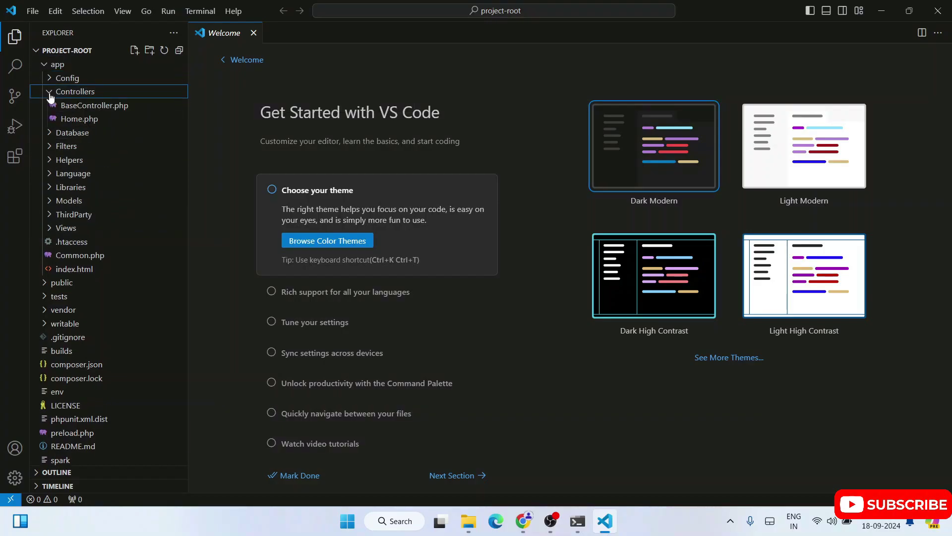
{"action": "double_click", "coordinate": [85, 107]}
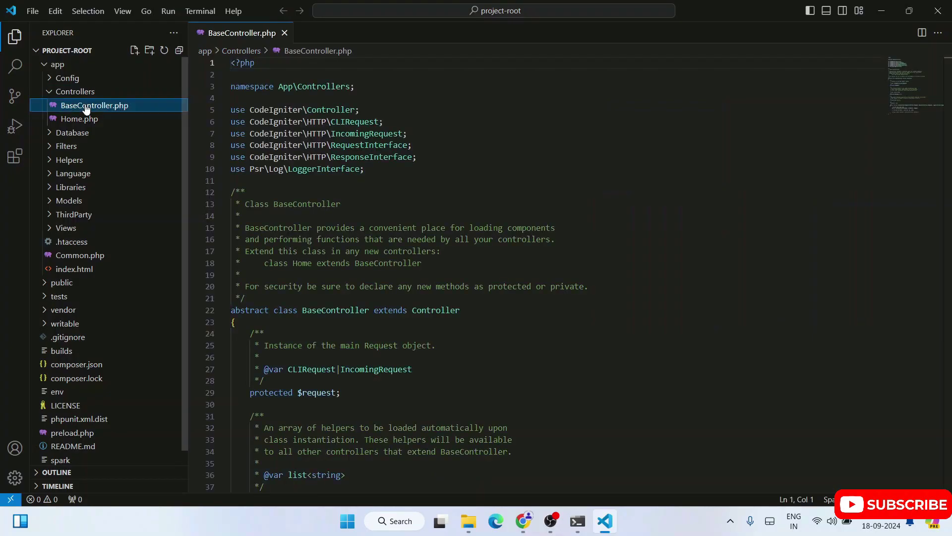
{"action": "scroll", "coordinate": [82, 117], "scroll_direction": "down", "scroll_amount": 3}
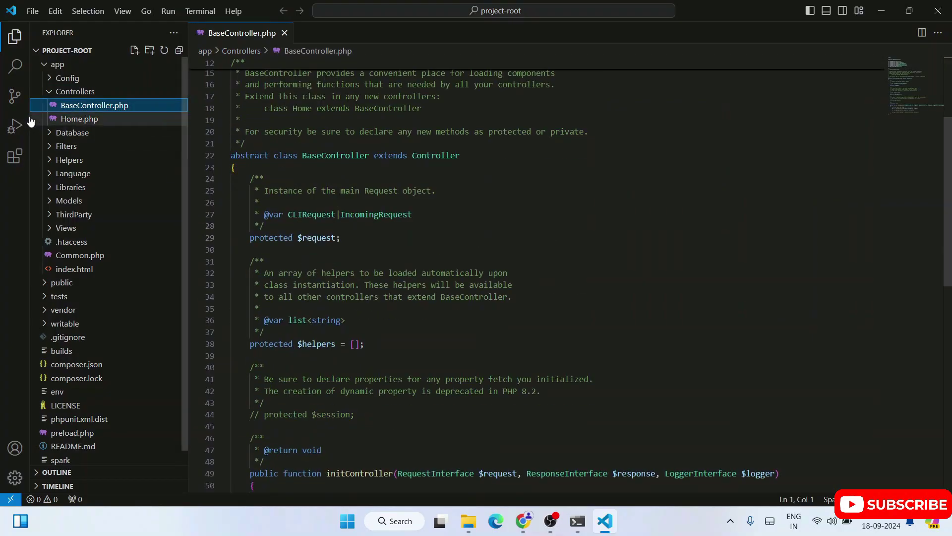
{"action": "double_click", "coordinate": [79, 120]}
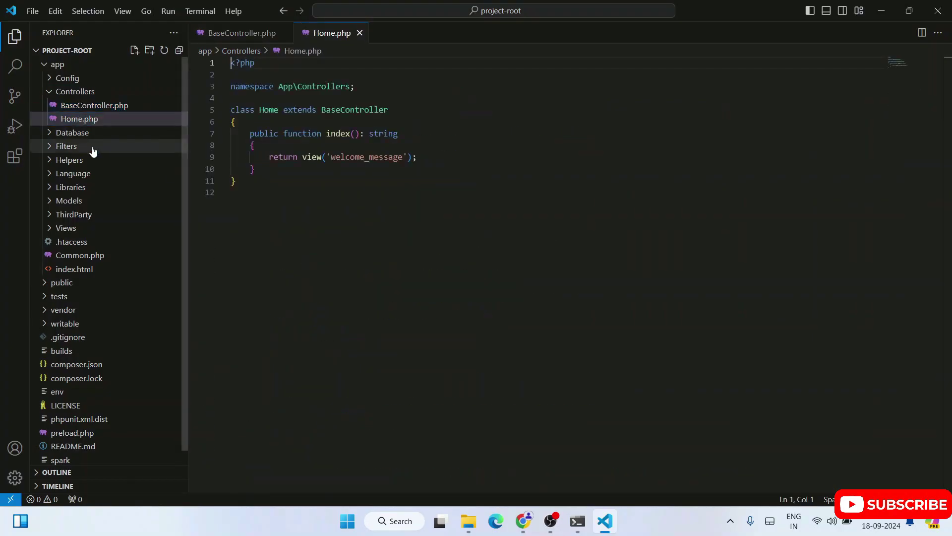
Open welcome_message.php from the Views folder and look through its head and style rules.
{"action": "left_click", "coordinate": [55, 229]}
{"action": "double_click", "coordinate": [75, 258]}
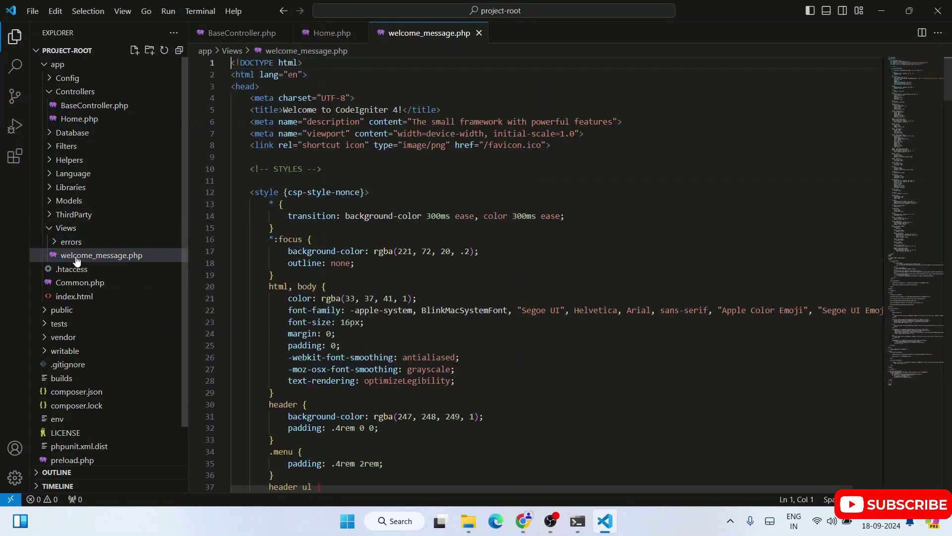
{"action": "left_click_drag", "start_coordinate": [336, 334], "coordinate": [356, 145]}
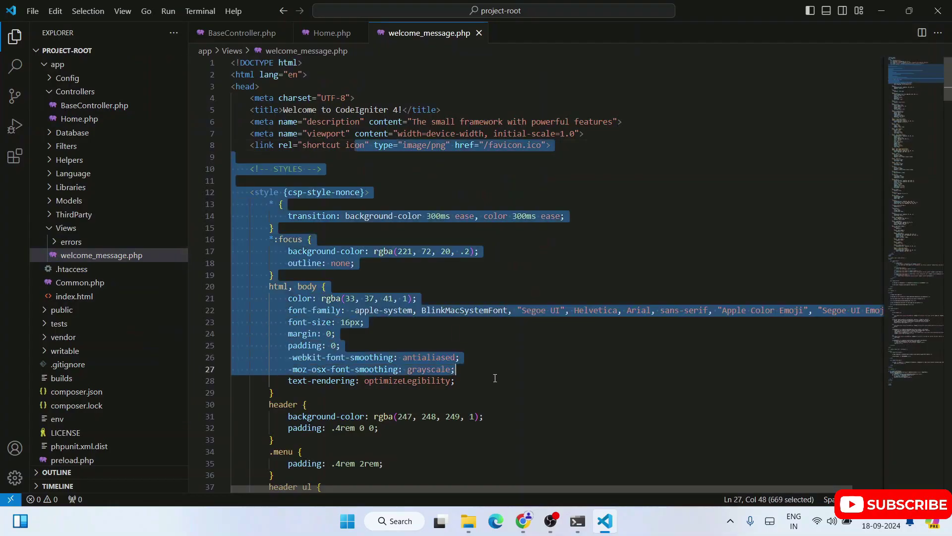
{"action": "left_click", "coordinate": [558, 391]}
{"action": "scroll", "coordinate": [556, 389], "scroll_direction": "down", "scroll_amount": 3}
{"action": "scroll", "coordinate": [556, 389], "scroll_direction": "up", "scroll_amount": 3}
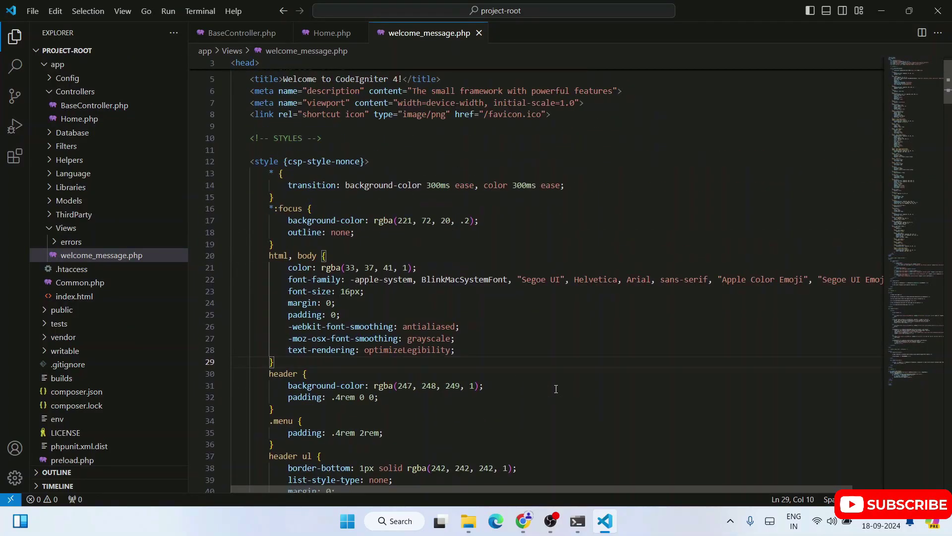
{"action": "left_click_drag", "start_coordinate": [250, 161], "coordinate": [305, 421]}
{"action": "scroll", "coordinate": [542, 368], "scroll_direction": "down", "scroll_amount": 8}
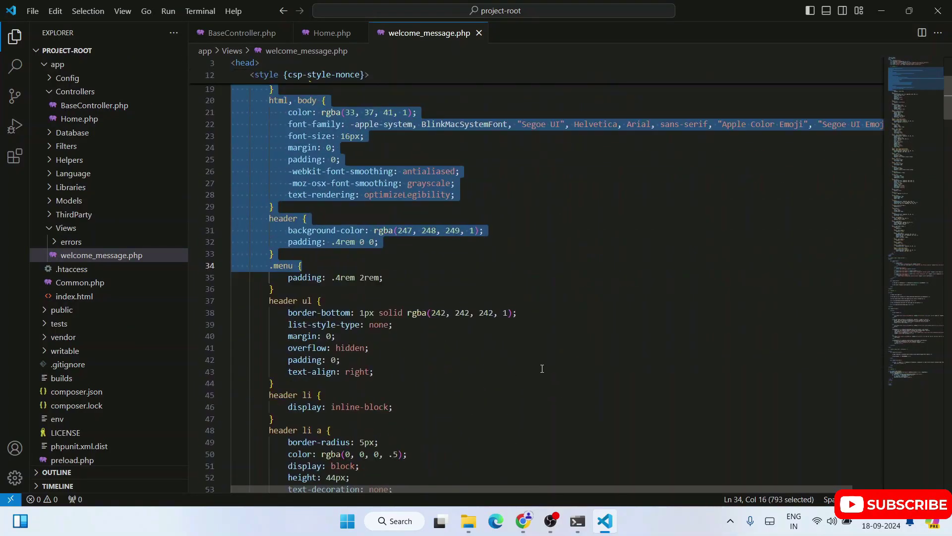
{"action": "scroll", "coordinate": [542, 368], "scroll_direction": "down", "scroll_amount": 18}
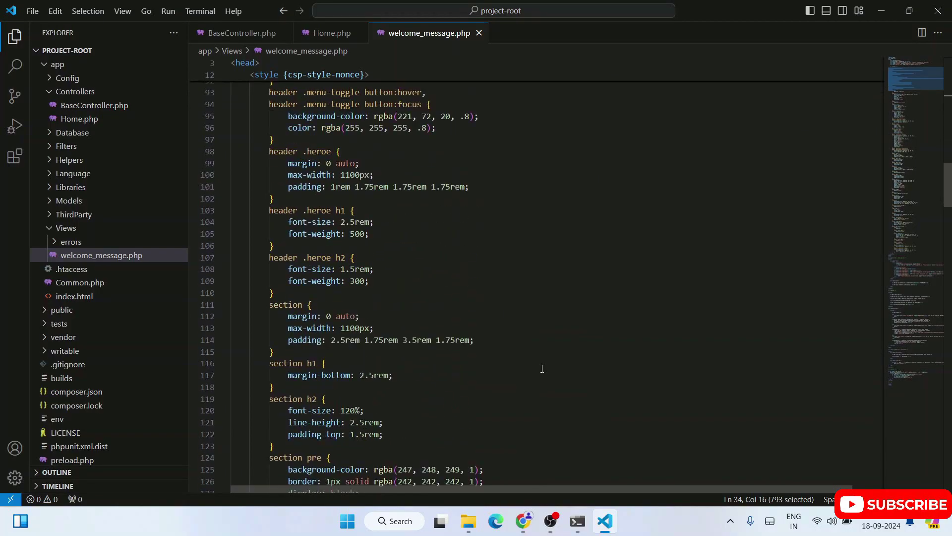
{"action": "scroll", "coordinate": [543, 368], "scroll_direction": "down", "scroll_amount": 20}
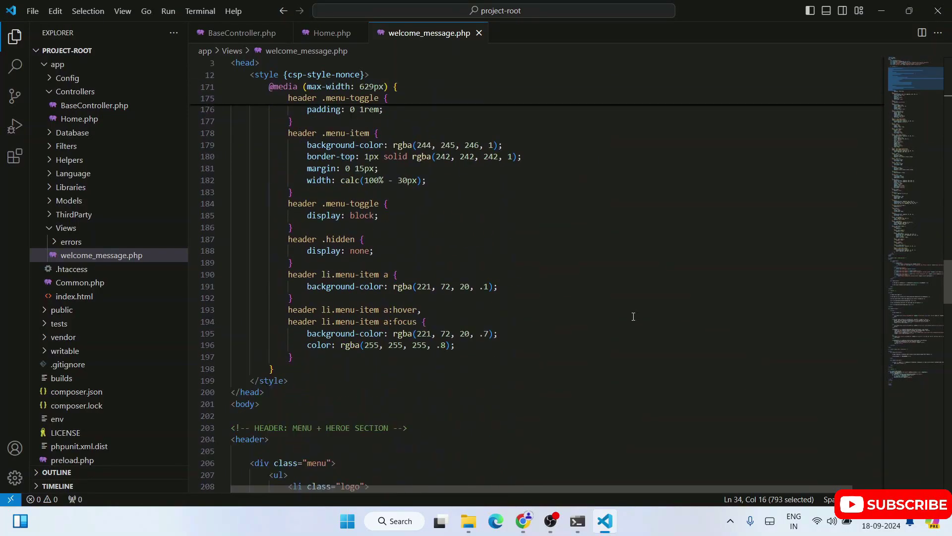
Examine the body markup of welcome_message.php, from the header menu to the end of the file.
{"action": "left_click_drag", "start_coordinate": [236, 217], "coordinate": [549, 490]}
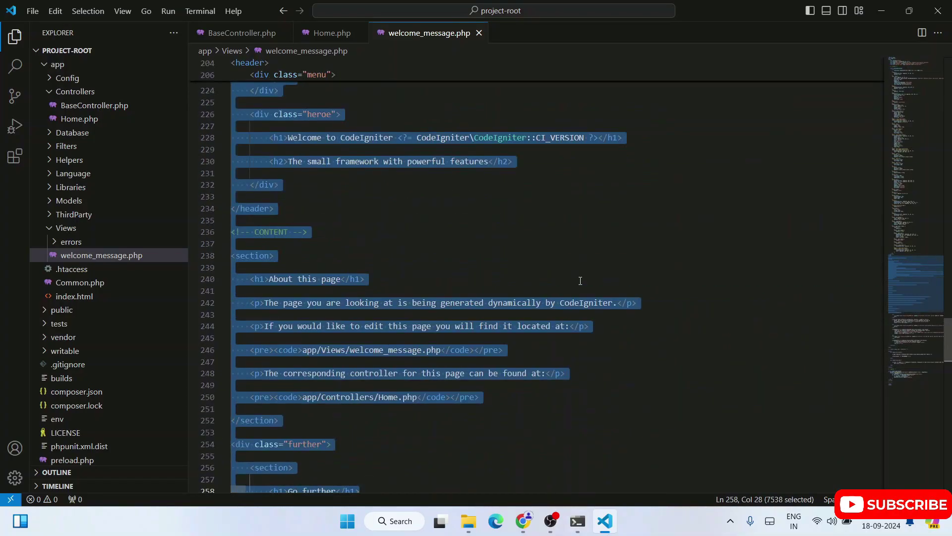
{"action": "left_click", "coordinate": [580, 280]}
{"action": "scroll", "coordinate": [581, 280], "scroll_direction": "down", "scroll_amount": 15}
{"action": "scroll", "coordinate": [580, 281], "scroll_direction": "down", "scroll_amount": 3}
{"action": "scroll", "coordinate": [580, 281], "scroll_direction": "up", "scroll_amount": 15}
{"action": "scroll", "coordinate": [580, 281], "scroll_direction": "up", "scroll_amount": 13}
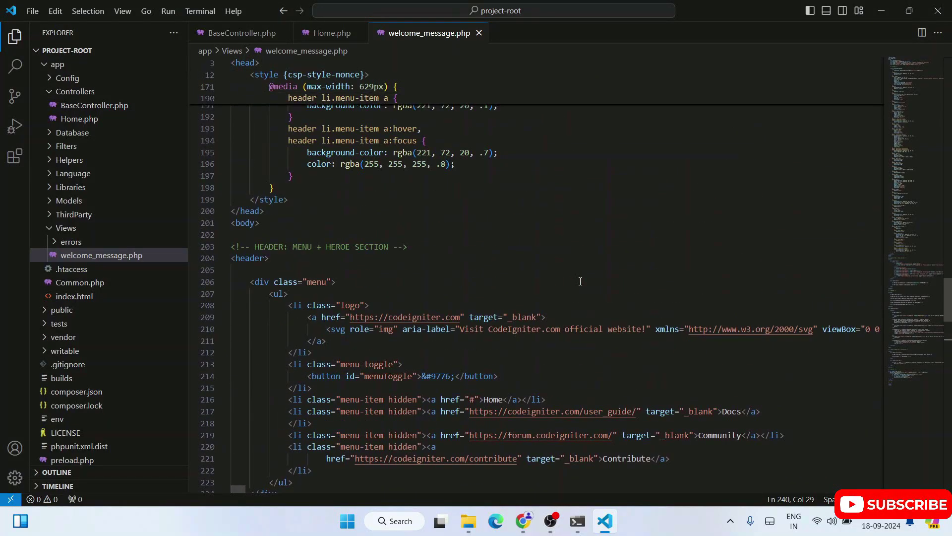
Open a new integrated terminal in project-root and start the development server with "php spark serve".
{"action": "left_click", "coordinate": [193, 11]}
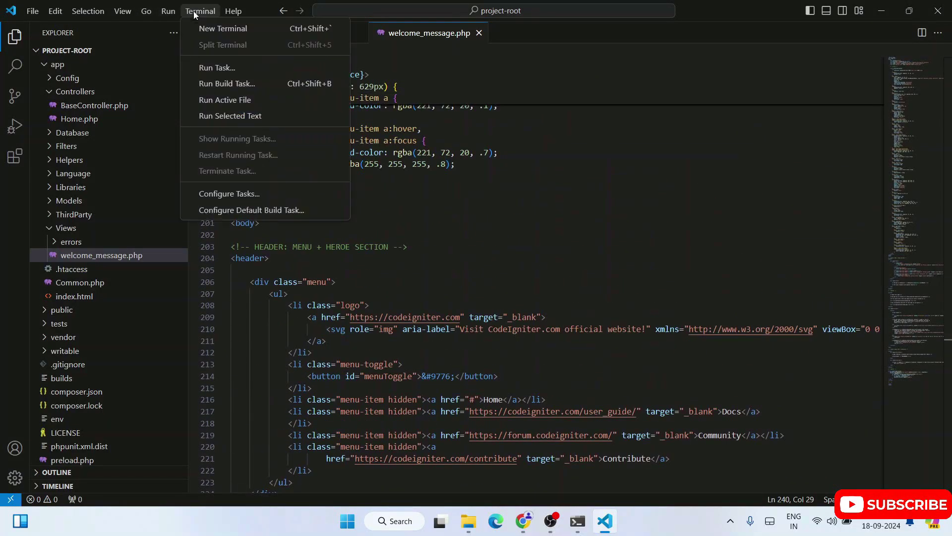
{"action": "left_click", "coordinate": [212, 29]}
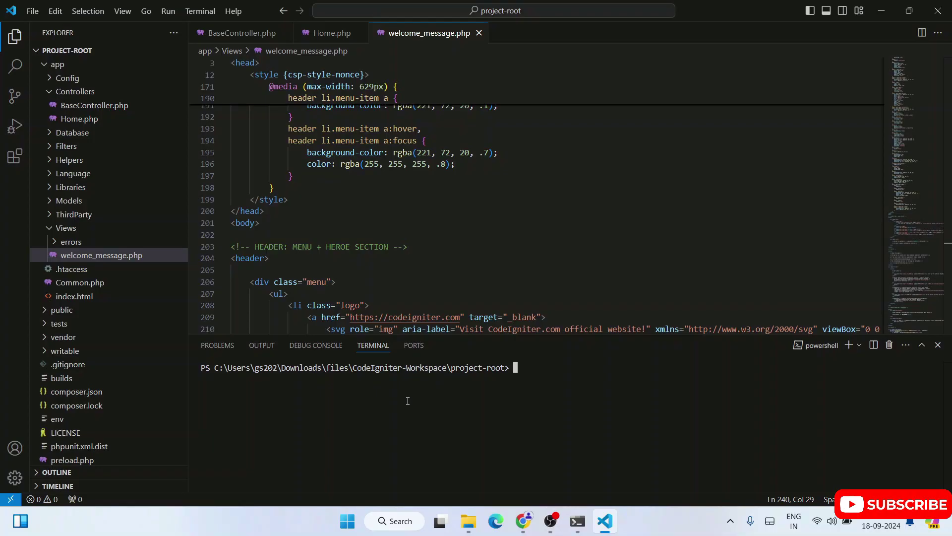
{"action": "left_click_drag", "start_coordinate": [322, 364], "coordinate": [517, 365]}
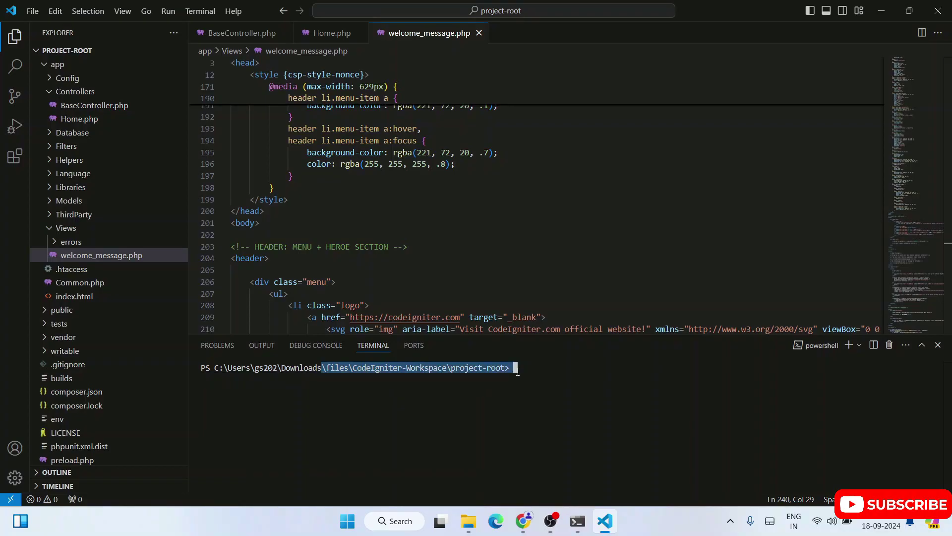
{"action": "left_click", "coordinate": [522, 371]}
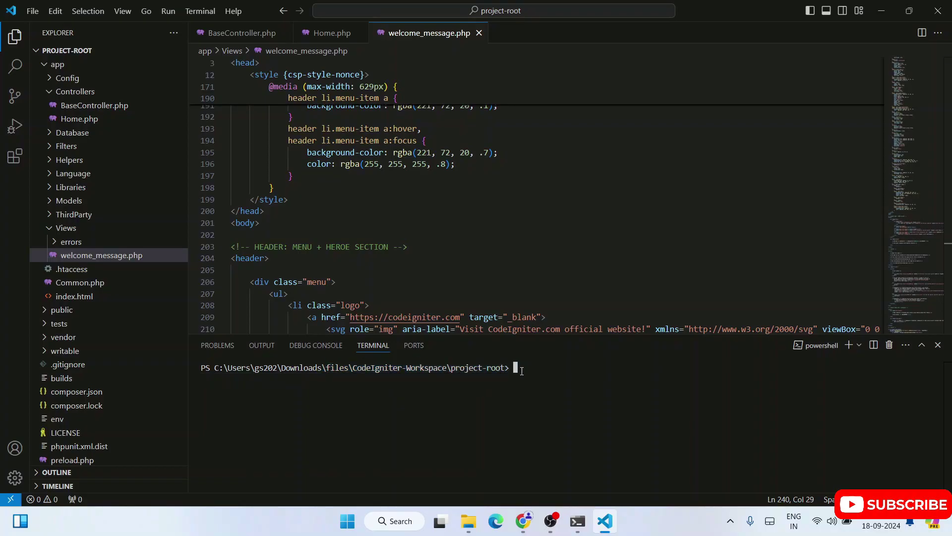
{"action": "type", "text": "php spark serve"}
{"action": "key", "text": "Return"}
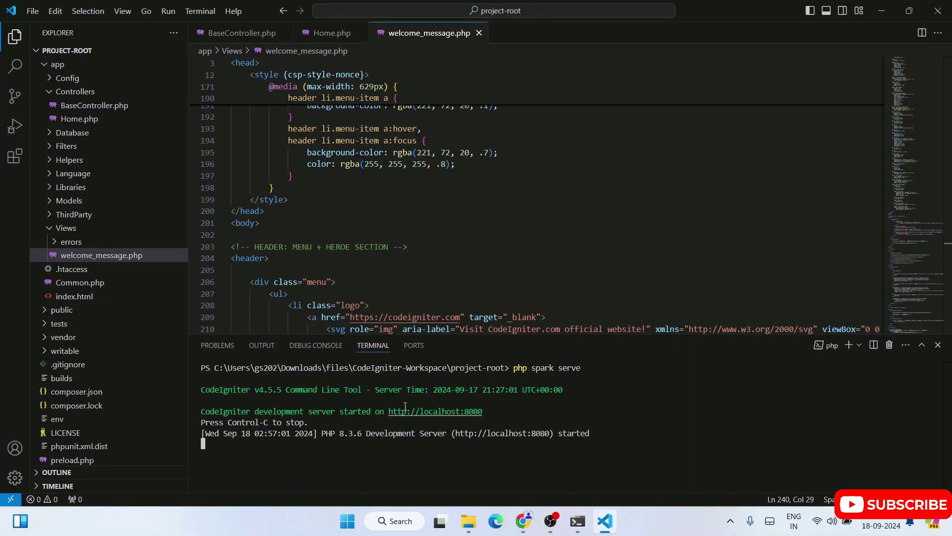
{"action": "left_click_drag", "start_coordinate": [244, 394], "coordinate": [579, 390]}
{"action": "right_click", "coordinate": [579, 389]}
{"action": "left_click", "coordinate": [430, 415], "text": "ctrl"}
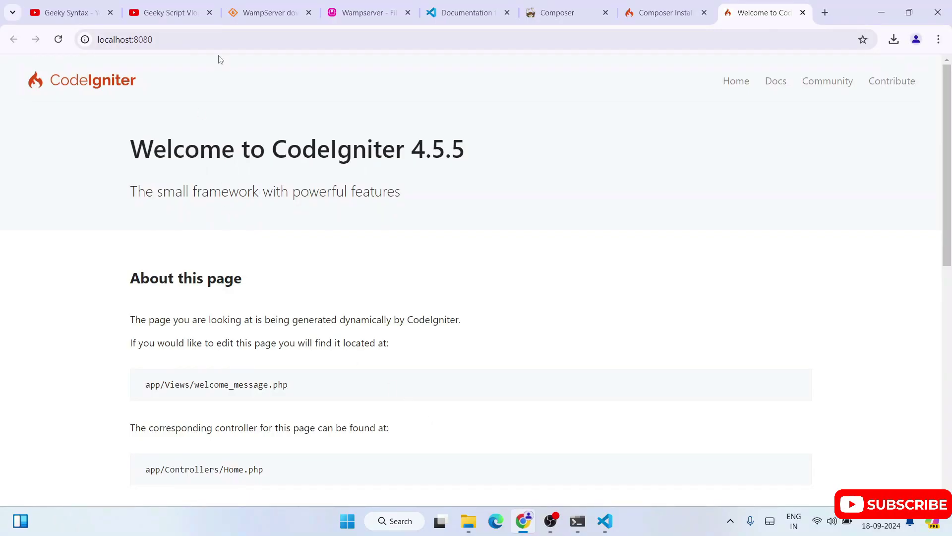
{"action": "left_click_drag", "start_coordinate": [145, 148], "coordinate": [671, 156]}
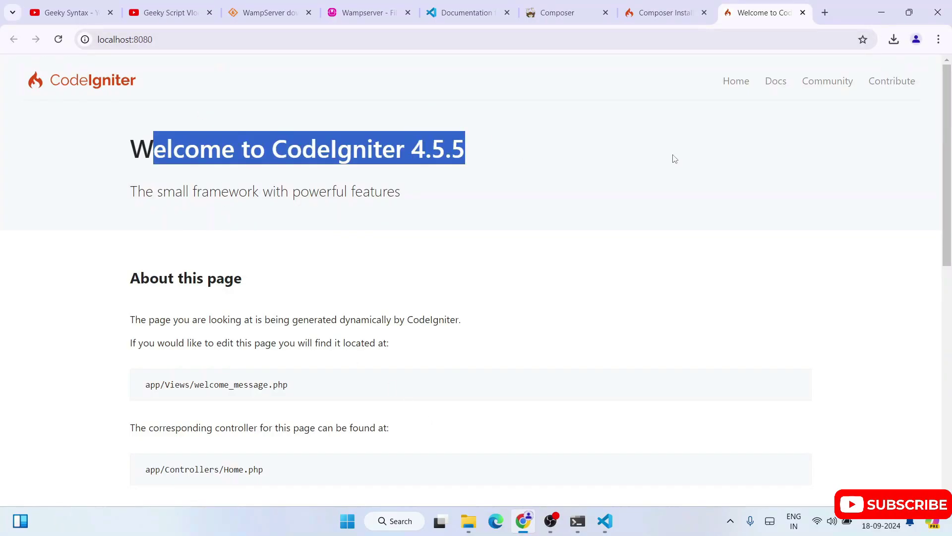
{"action": "left_click", "coordinate": [673, 156]}
{"action": "left_click", "coordinate": [318, 43]}
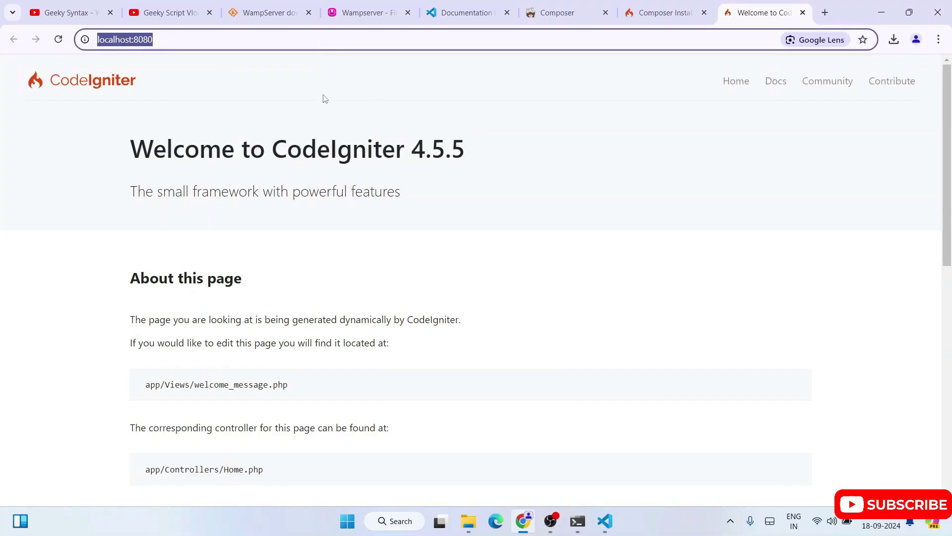
{"action": "left_click", "coordinate": [363, 116]}
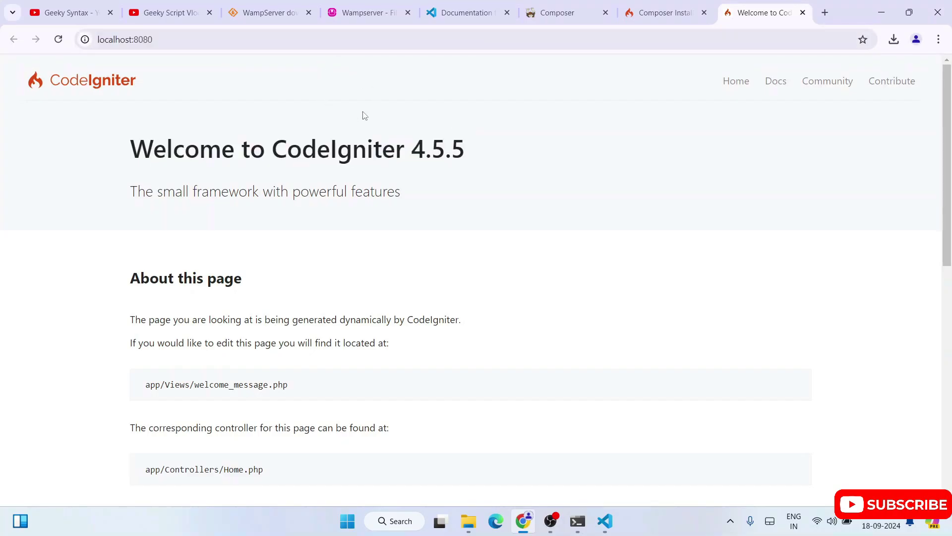
{"action": "left_click", "coordinate": [273, 43]}
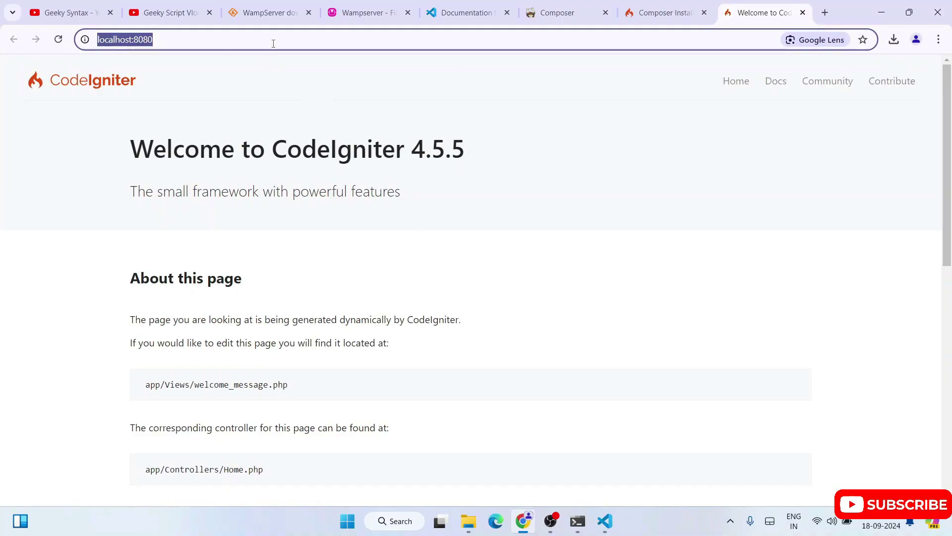
{"action": "triple_click", "coordinate": [178, 38]}
Return to Visual Studio Code and delete everything between the opening and closing body tags in welcome_message.php.
{"action": "key", "text": "alt+Tab"}
{"action": "scroll", "coordinate": [499, 219], "scroll_direction": "up", "scroll_amount": 5}
{"action": "scroll", "coordinate": [476, 221], "scroll_direction": "down", "scroll_amount": 4}
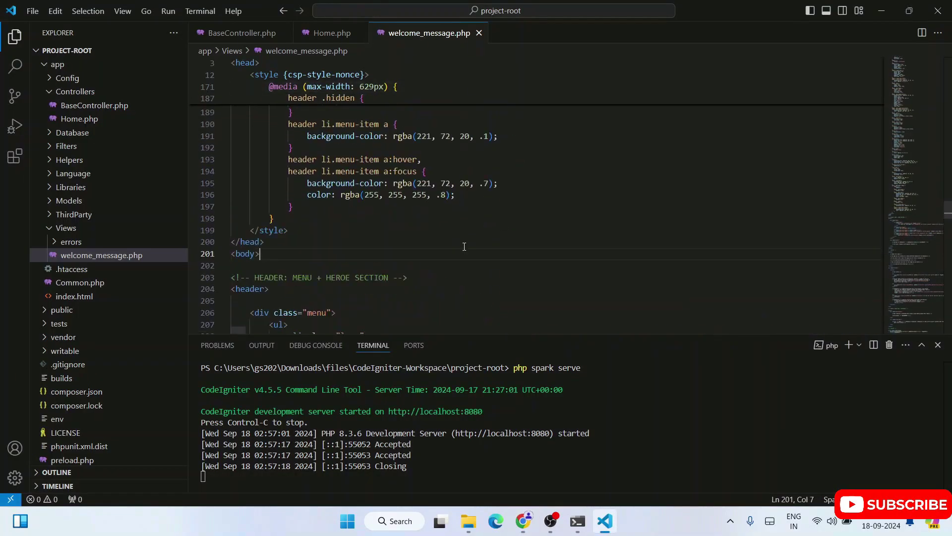
{"action": "scroll", "coordinate": [465, 234], "scroll_direction": "down", "scroll_amount": 3}
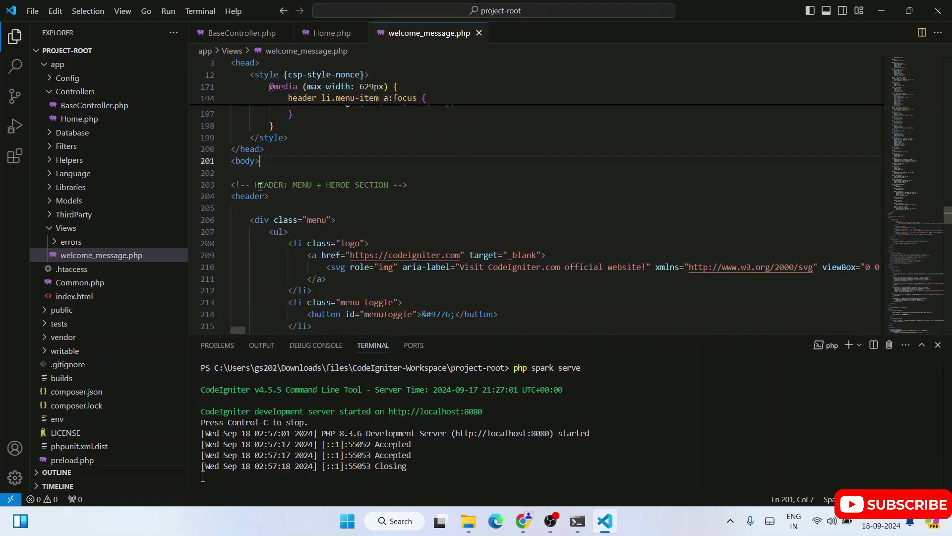
{"action": "left_click_drag", "start_coordinate": [241, 175], "coordinate": [348, 315]}
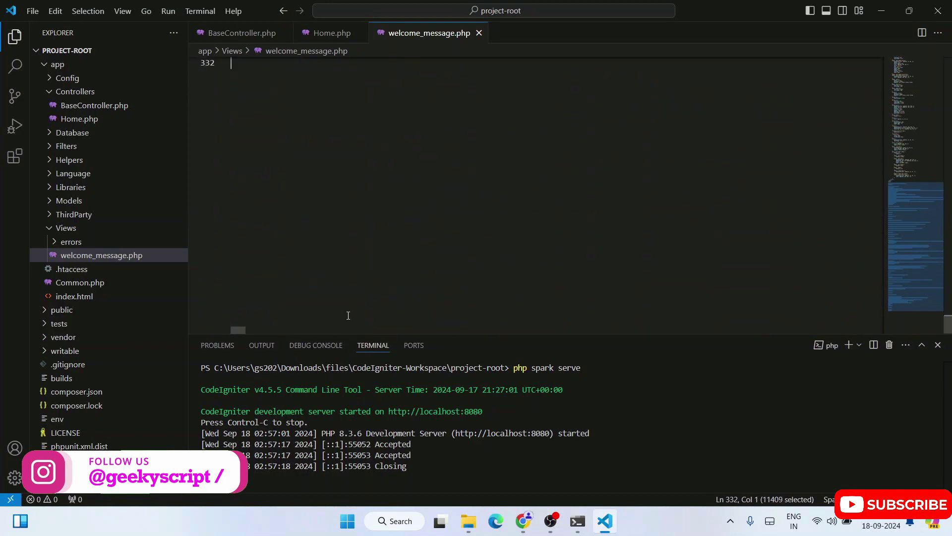
{"action": "left_click_drag", "start_coordinate": [359, 59], "coordinate": [319, 199]}
{"action": "key", "text": "BackSpace"}
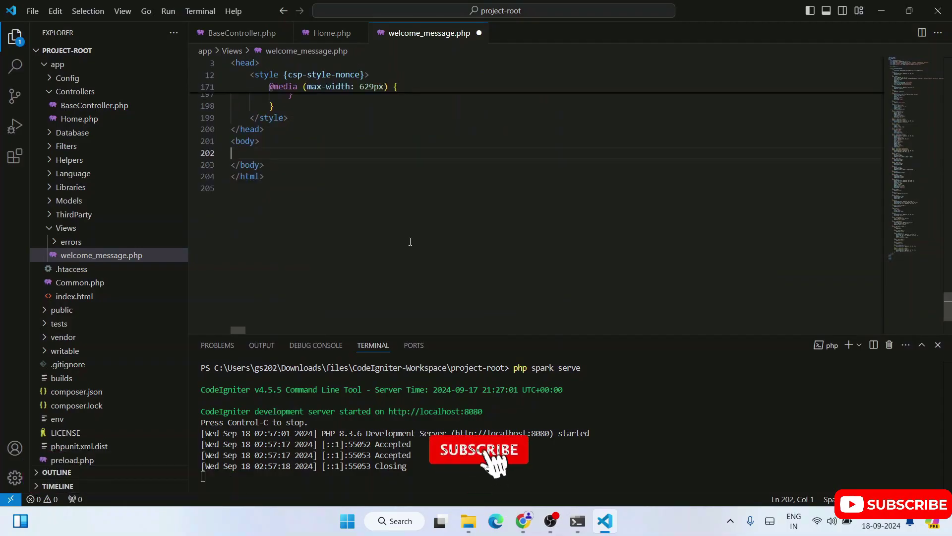
Add the paragraph "<p>Hello World</p>" between the body tags of welcome_message.php and save the file.
{"action": "type", "text": "<p>He"}
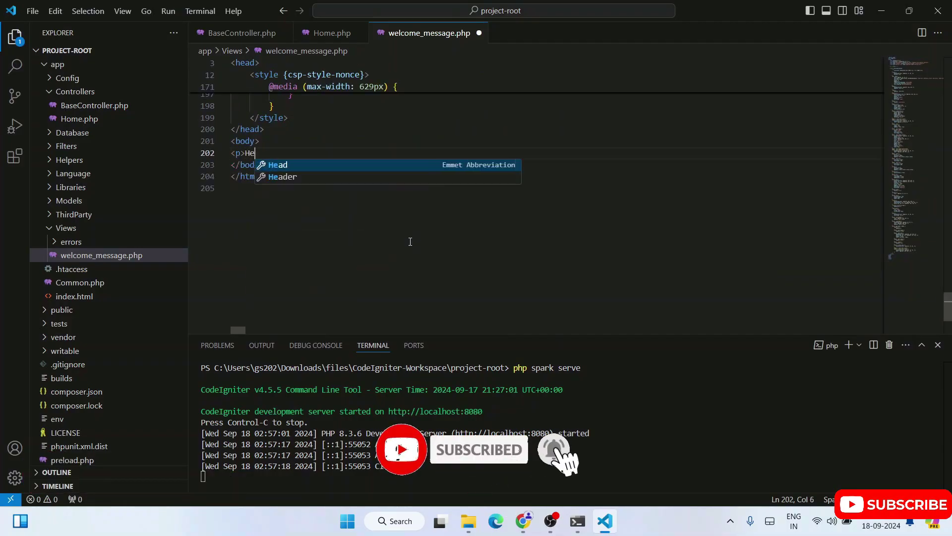
{"action": "type", "text": "llo World!+"}
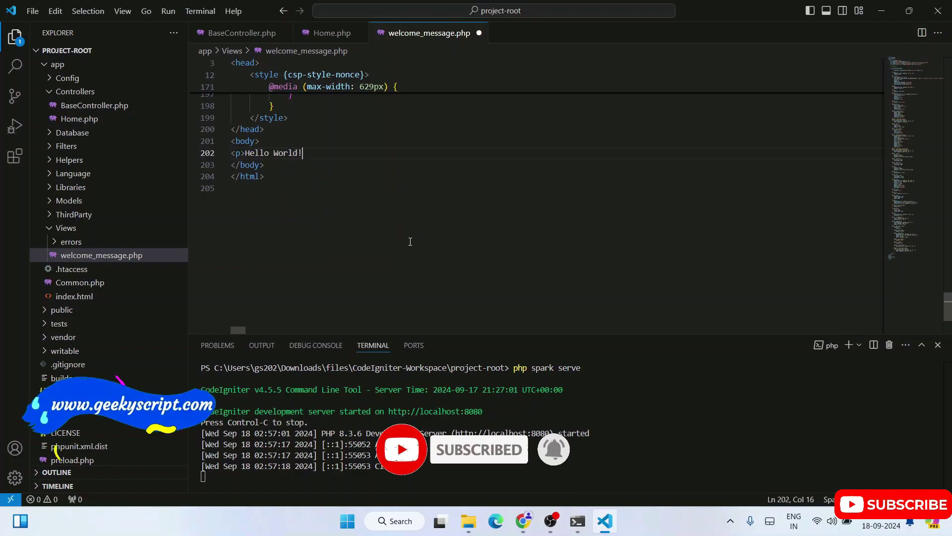
{"action": "key", "text": "BackSpace"}
{"action": "key", "text": "BackSpace"}
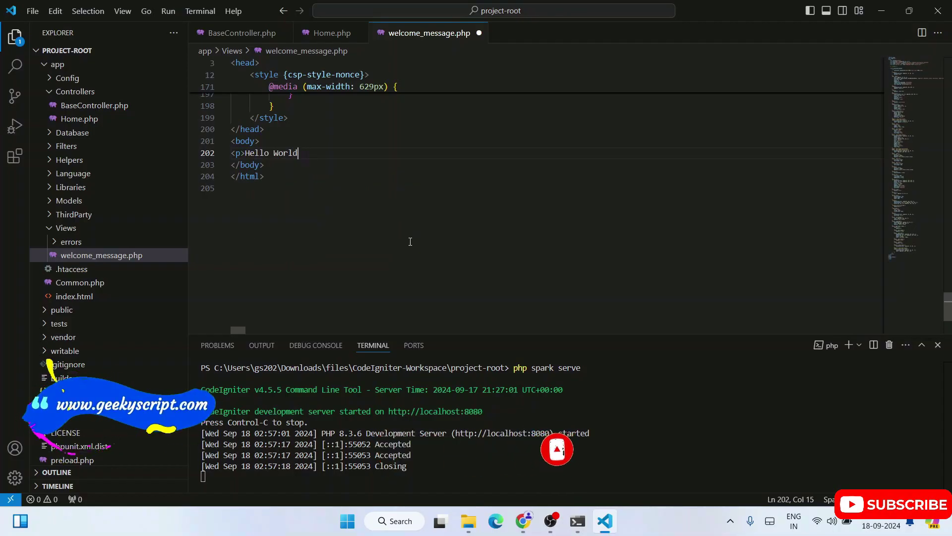
{"action": "type", "text": "</p"}
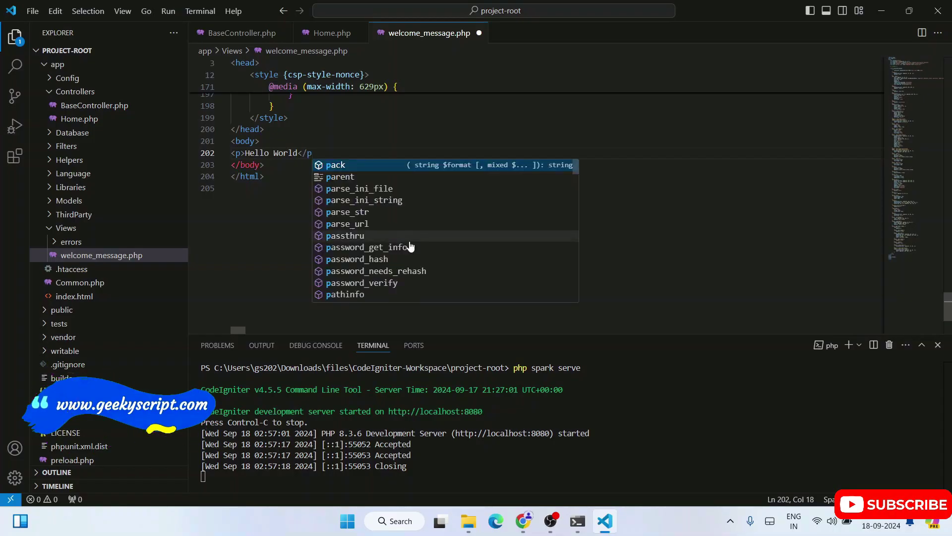
{"action": "type", "text": ">"}
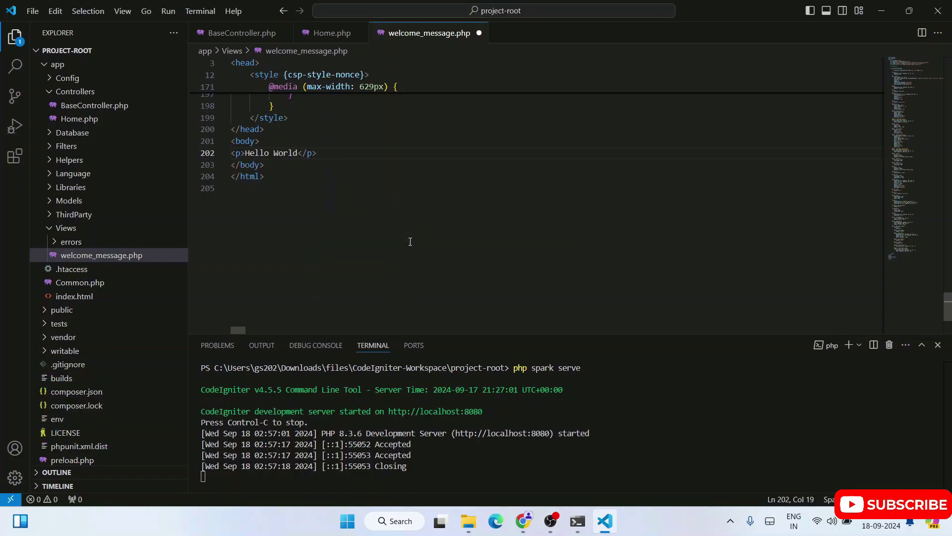
{"action": "left_click", "coordinate": [33, 11]}
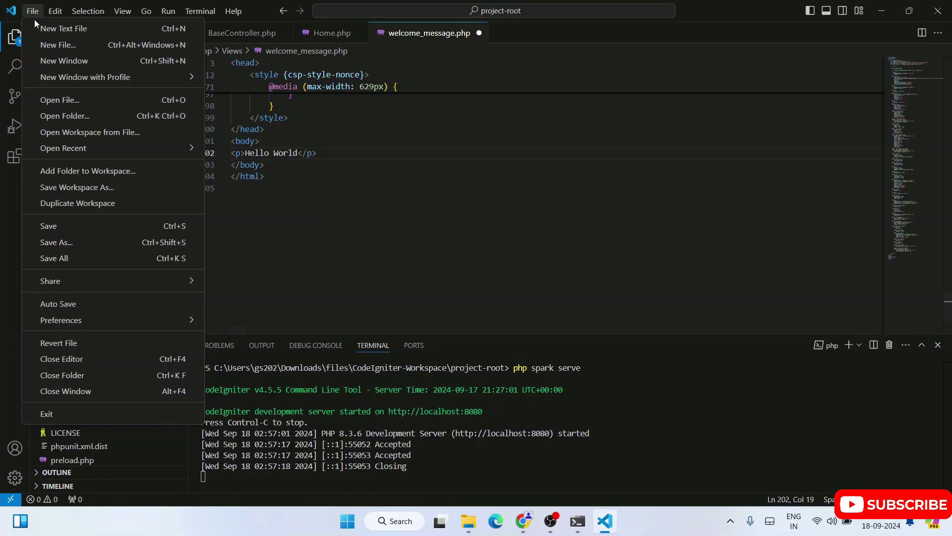
{"action": "left_click", "coordinate": [56, 233]}
{"action": "left_click", "coordinate": [323, 267]}
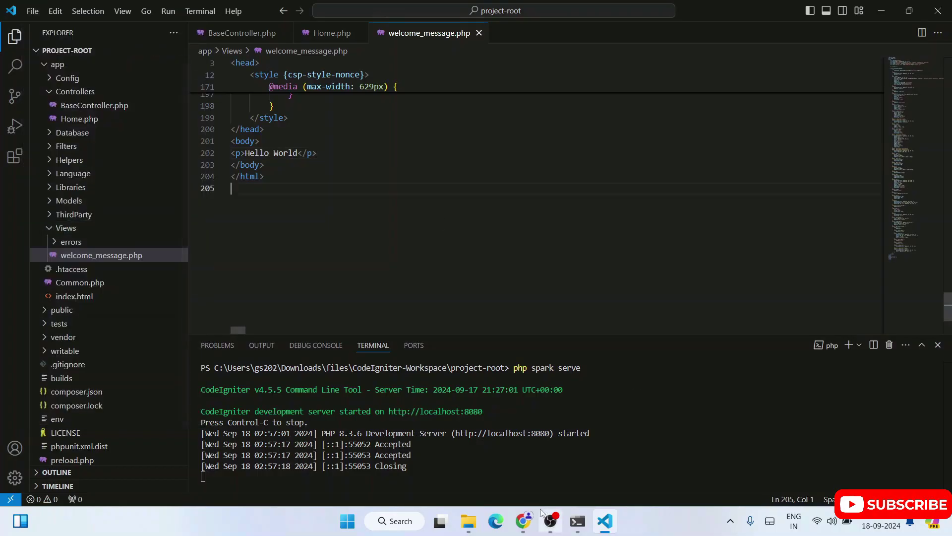
Switch to Chrome, reload localhost:8080 and check the text shown on the updated welcome page.
{"action": "left_click", "coordinate": [523, 521]}
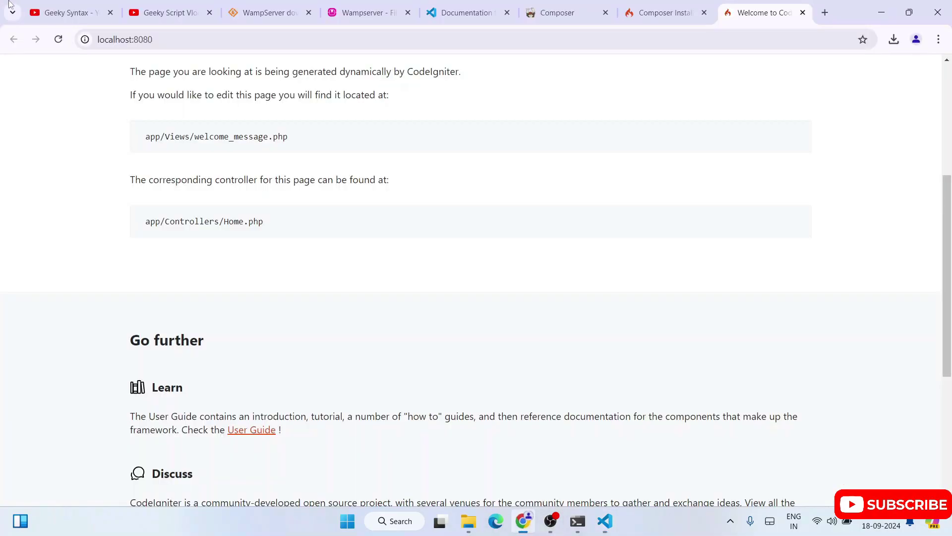
{"action": "left_click", "coordinate": [58, 40]}
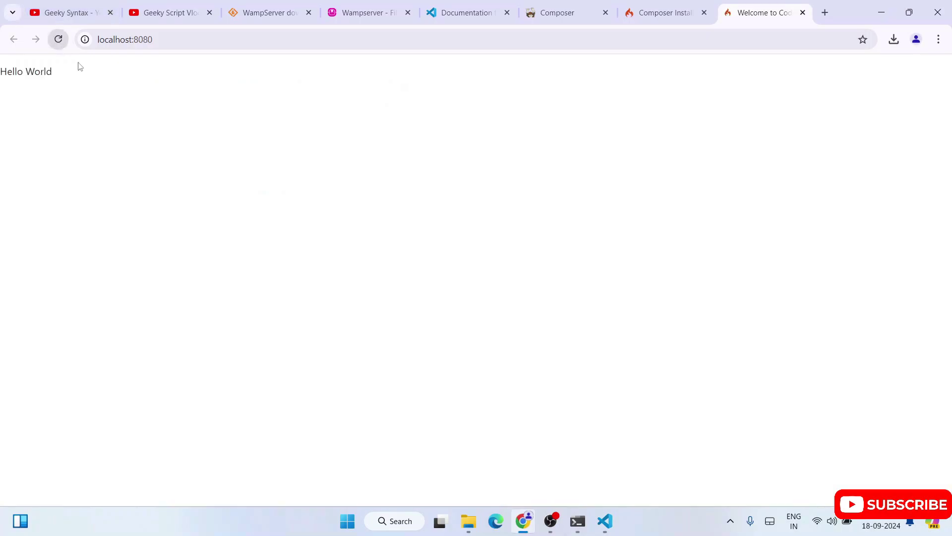
{"action": "left_click_drag", "start_coordinate": [149, 85], "coordinate": [2, 35]}
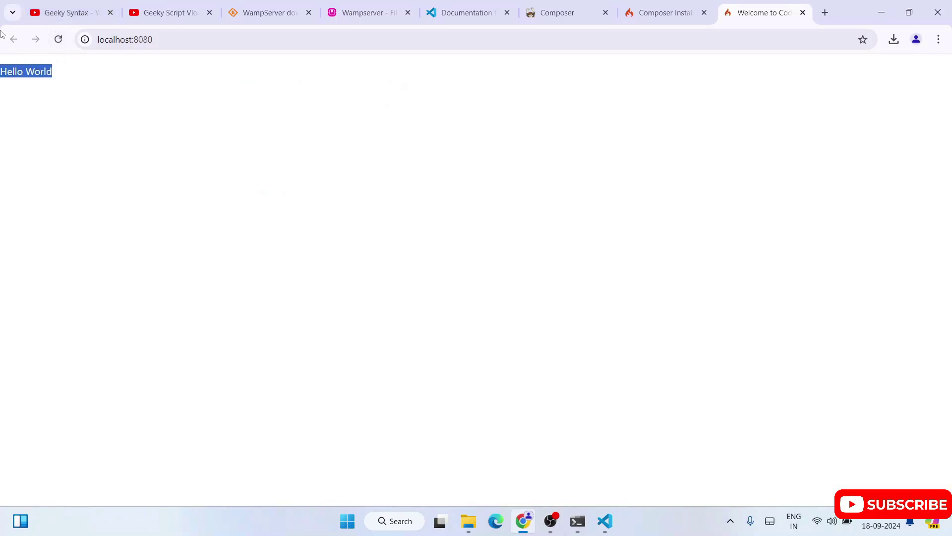
{"action": "left_click", "coordinate": [143, 144]}
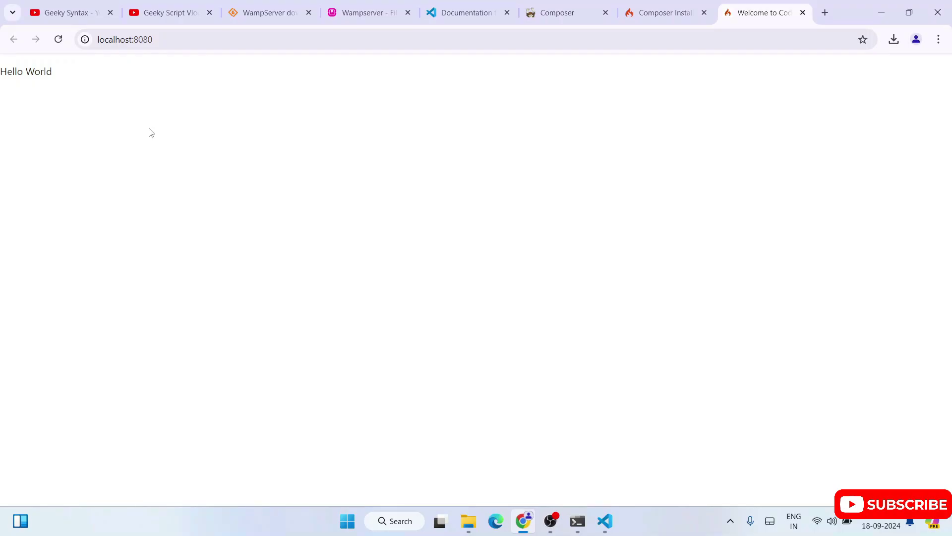
View the Geeky Syntax and Geeky Script Vlogs channel pages on YouTube and return to Visual Studio Code.
{"action": "left_click", "coordinate": [66, 12]}
{"action": "left_click_drag", "start_coordinate": [226, 245], "coordinate": [343, 244]}
{"action": "left_click", "coordinate": [169, 12]}
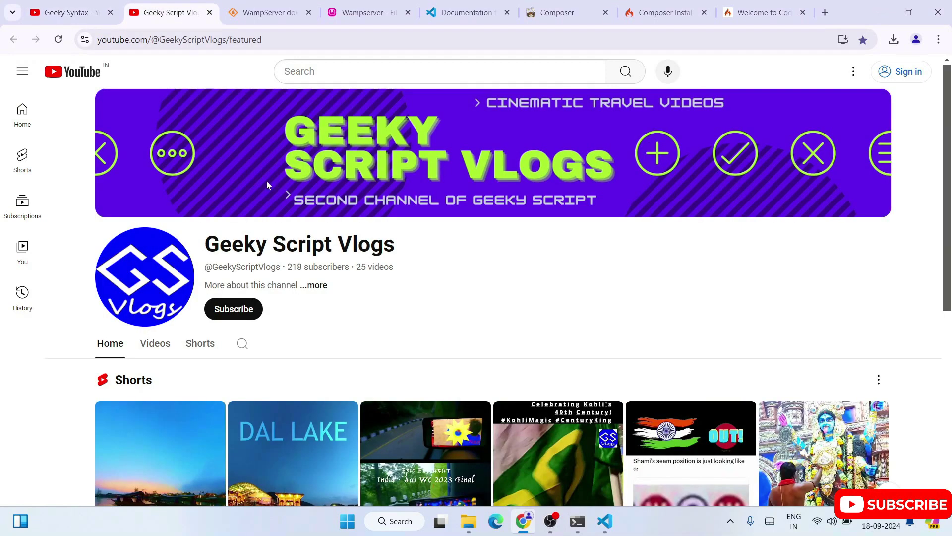
{"action": "left_click_drag", "start_coordinate": [221, 244], "coordinate": [438, 250]}
{"action": "left_click", "coordinate": [437, 250]}
{"action": "left_click", "coordinate": [40, 14]}
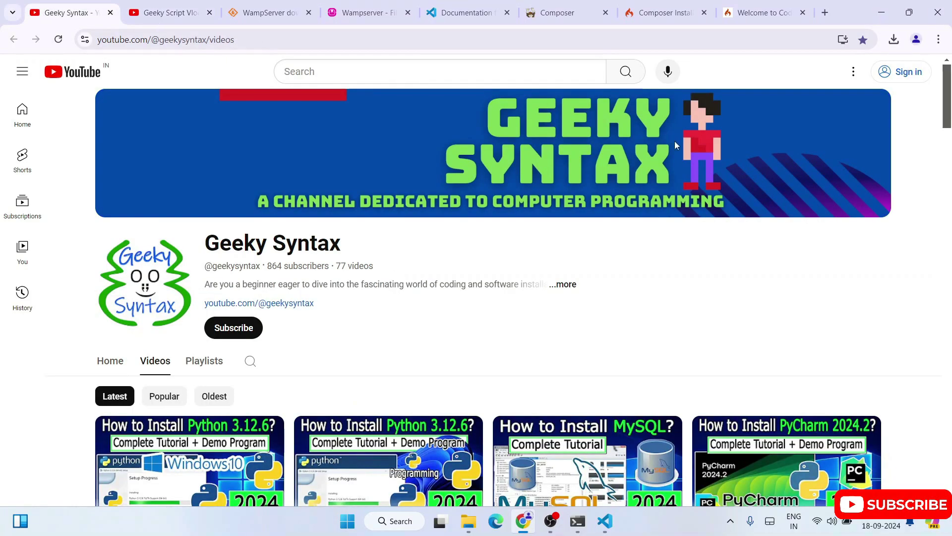
{"action": "left_click", "coordinate": [605, 520]}
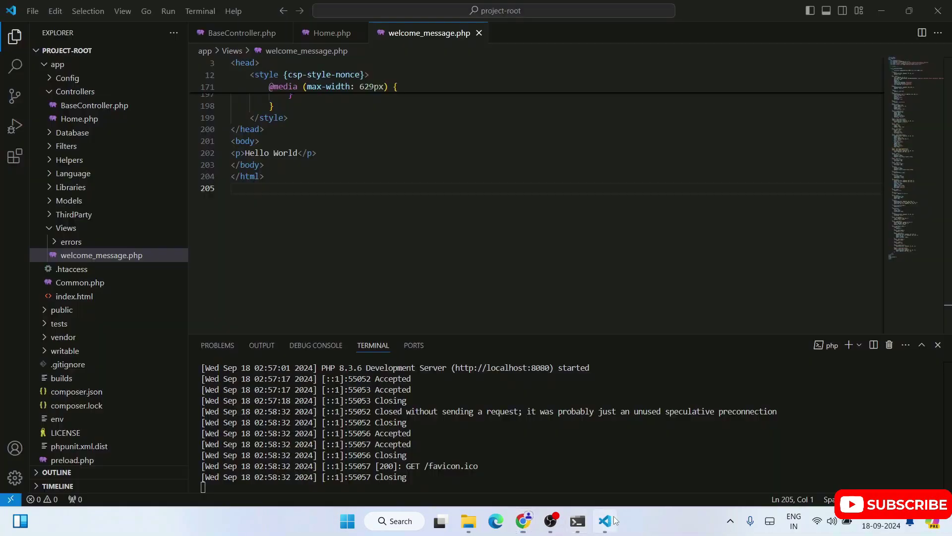